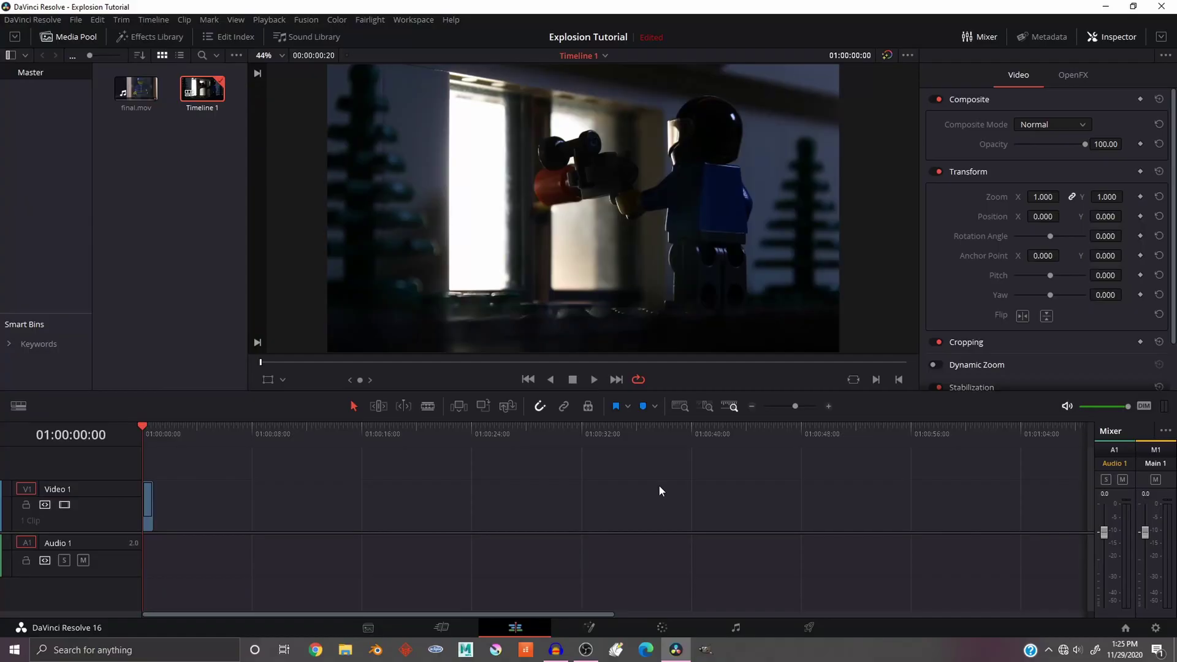
- Preview the timeline and place final.mov from the media pool onto the empty timeline
key(space)
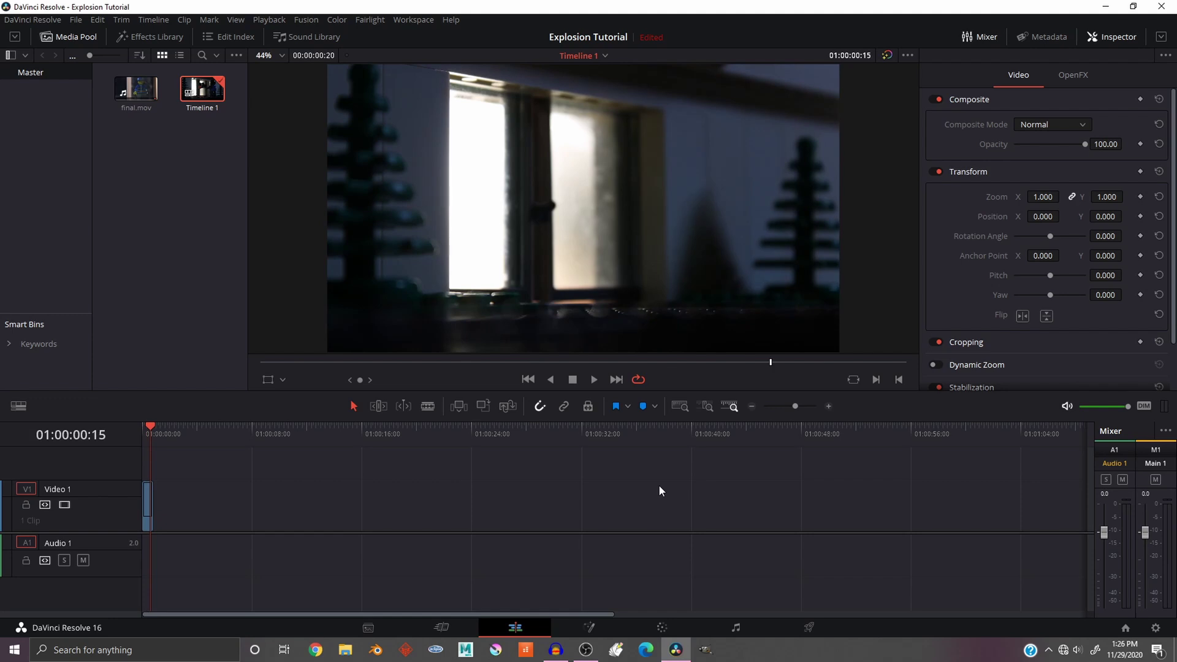
click(164, 187)
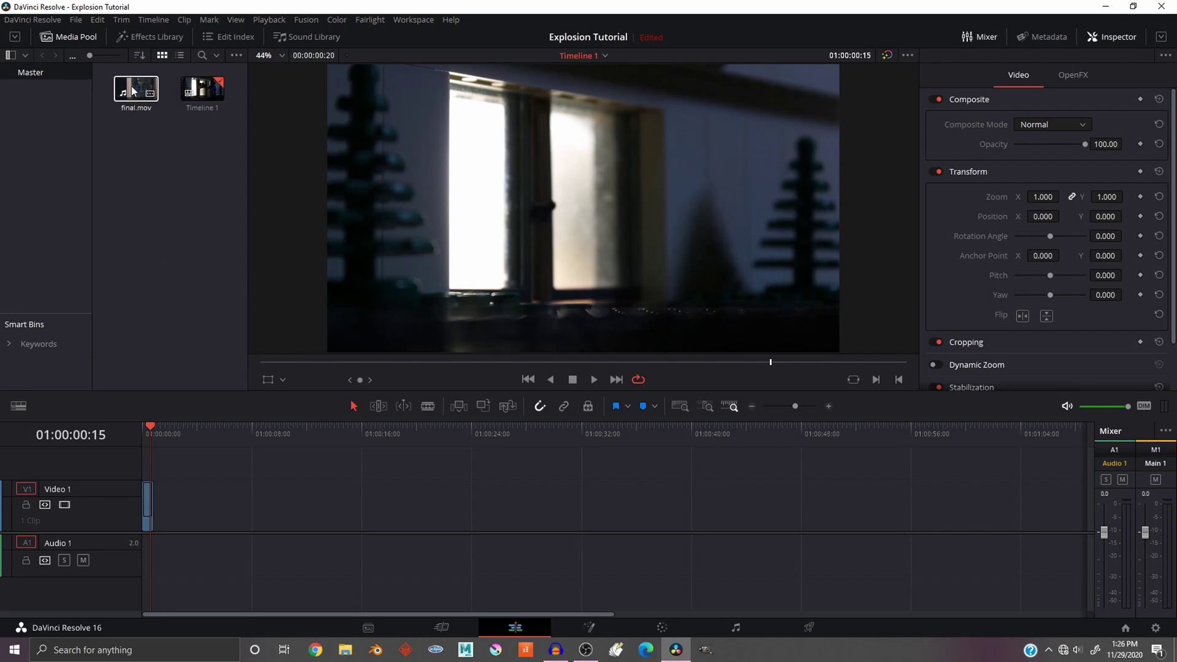
drag(134, 91, 234, 530)
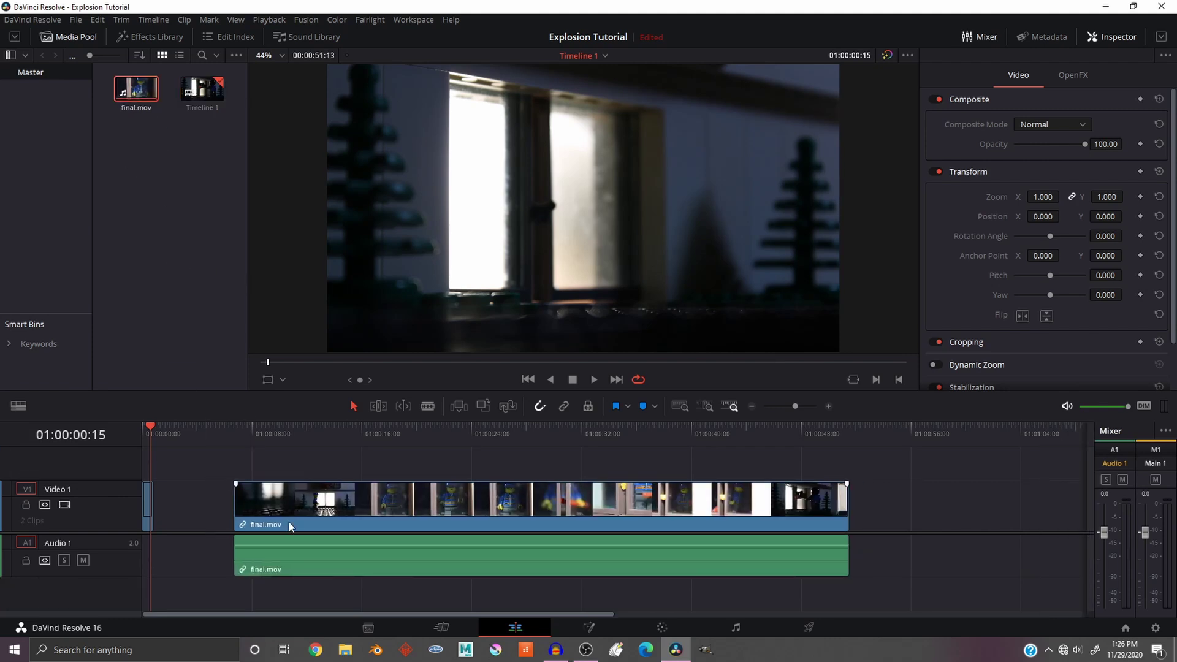
- Split the clip at 01:00:48:00 and 01:00:48:20 to isolate the short section
drag(710, 431, 814, 447)
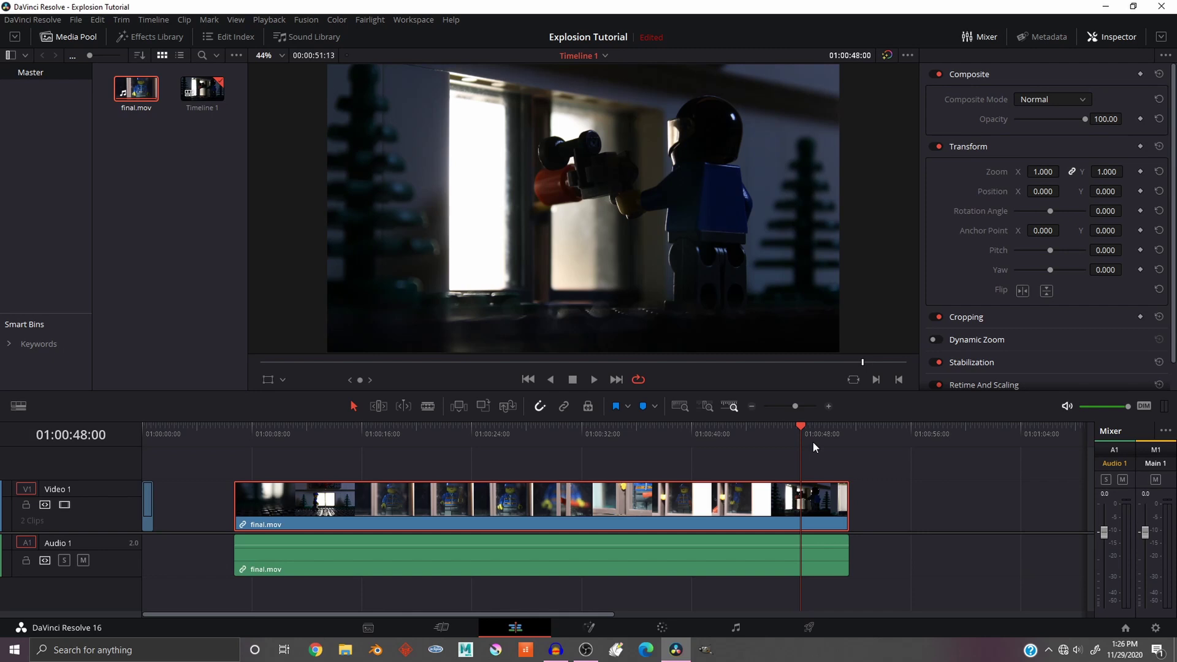
key(ctrl+b)
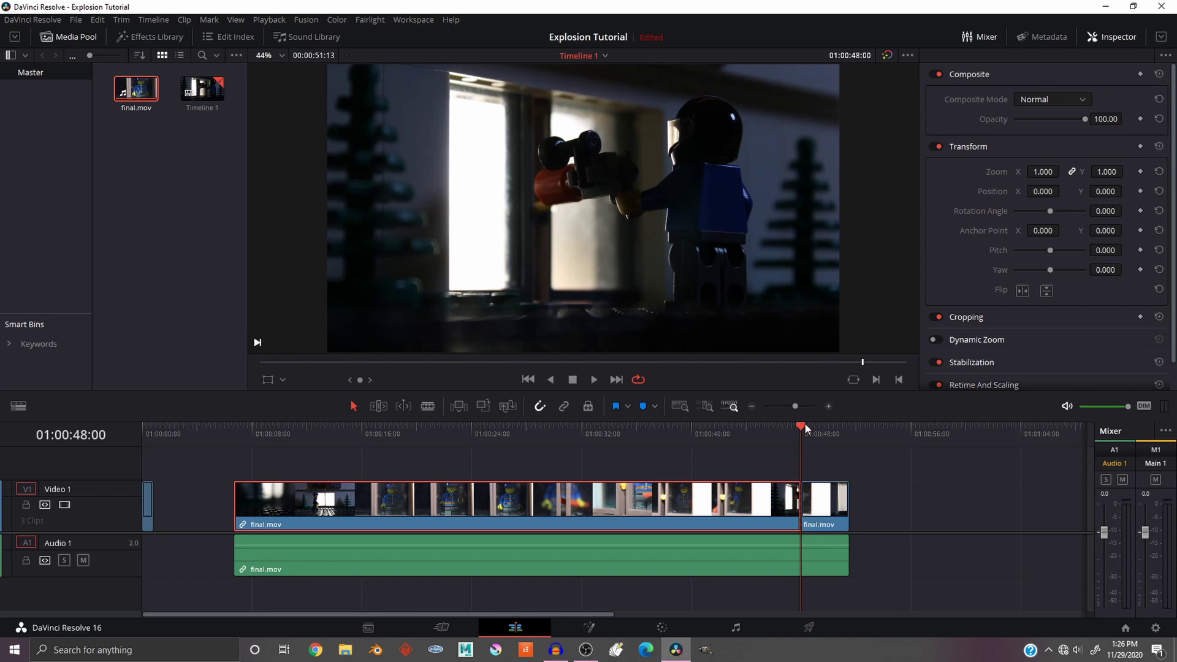
click(812, 428)
key(ctrl+b)
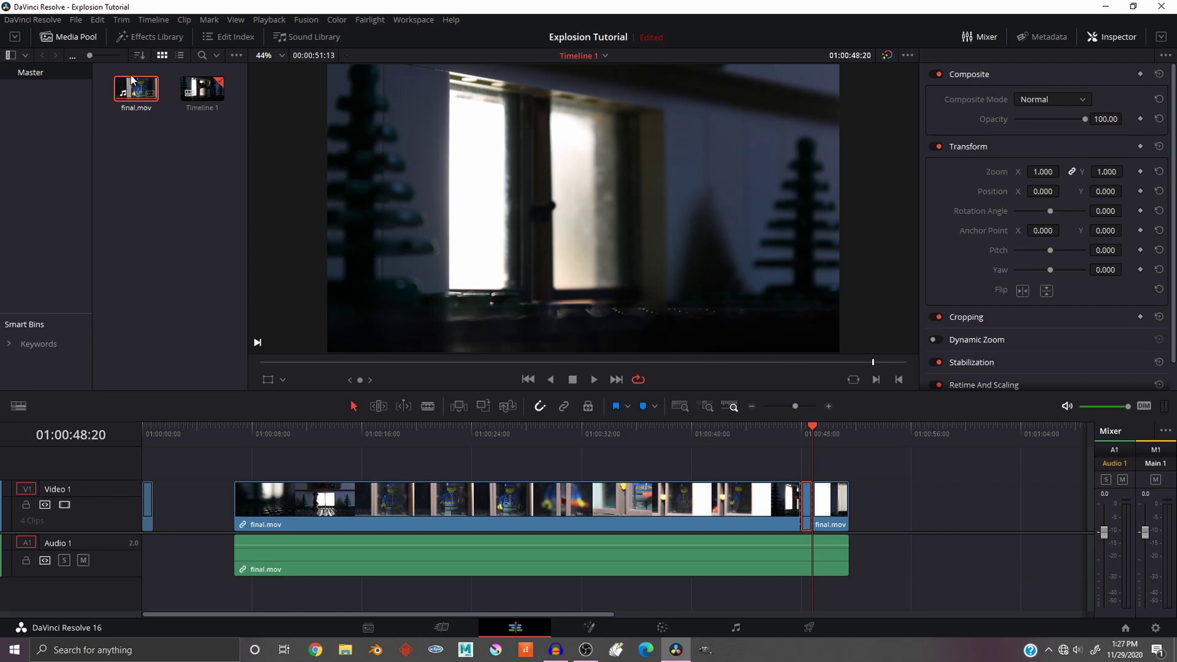
- Apply ResolveFX Light's Light Rays, then Glow, to the short clip near 01:00:48
click(146, 36)
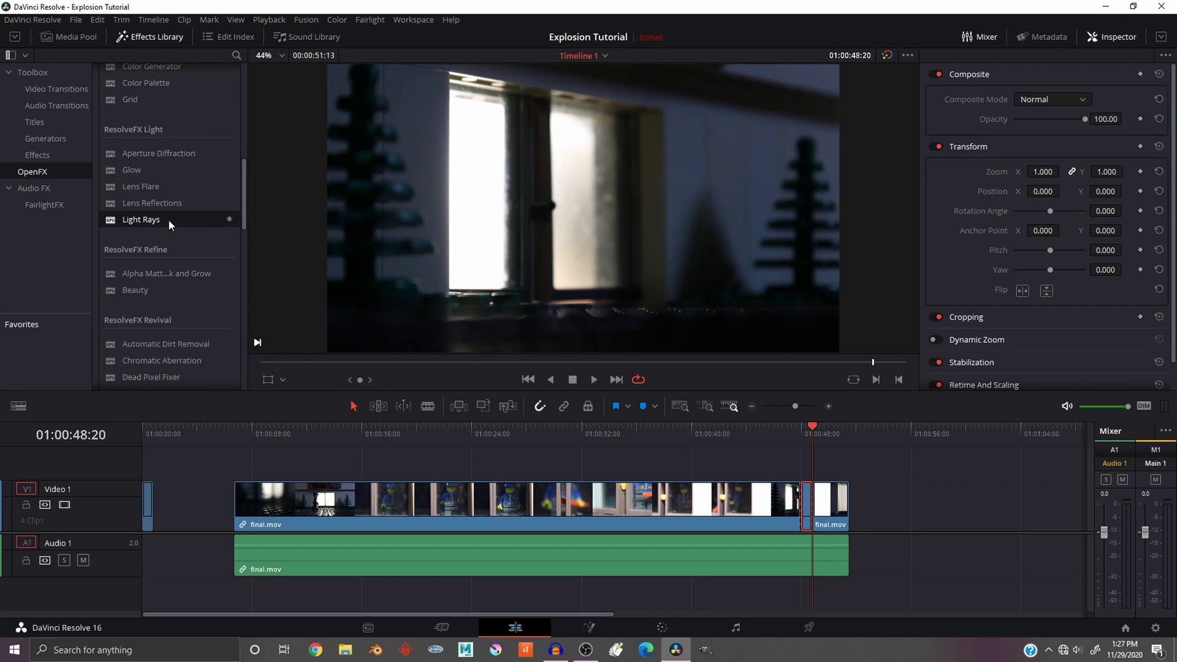
drag(169, 218, 809, 502)
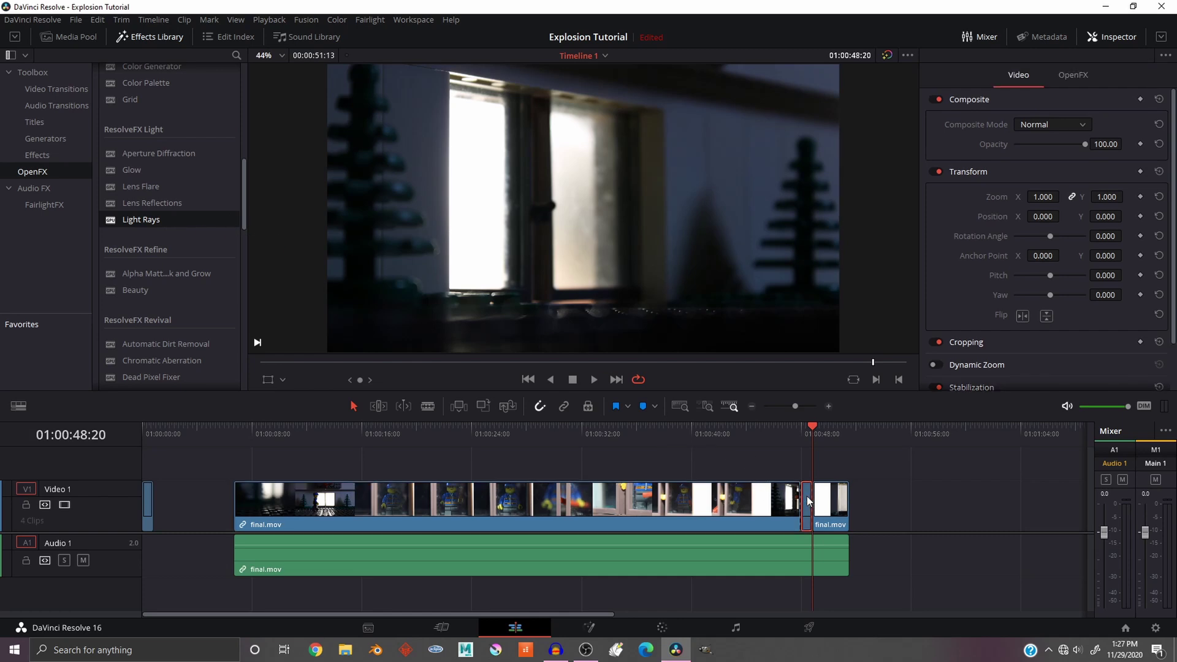
drag(144, 169, 807, 507)
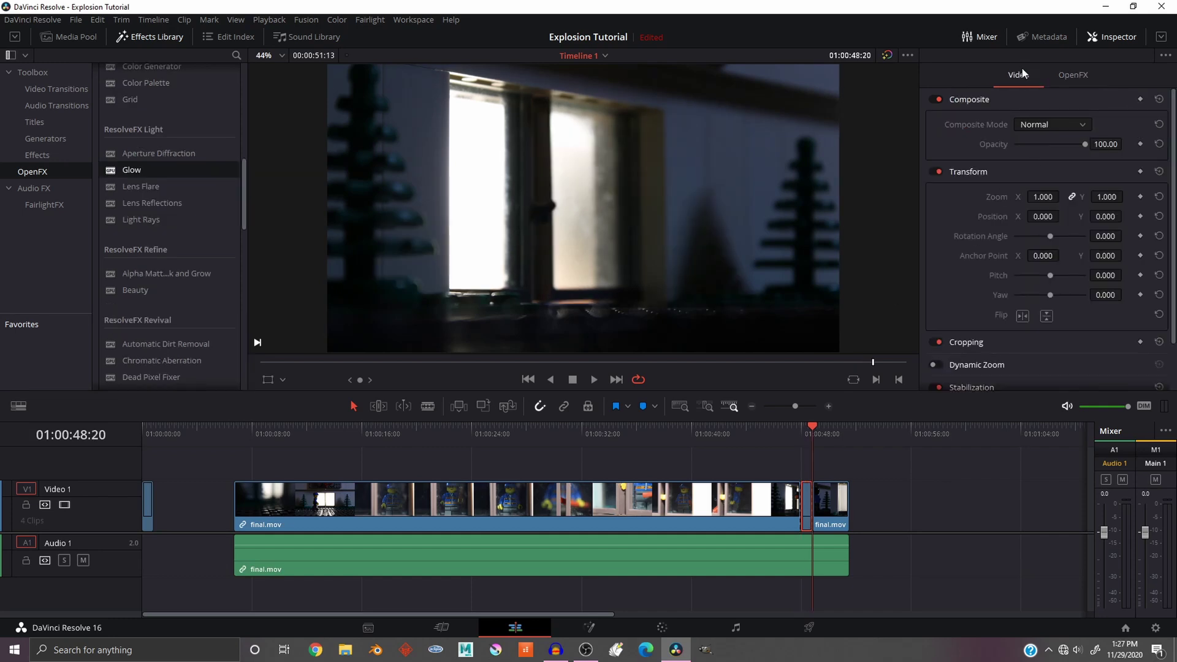
- Show the Light Rays settings in the Inspector and step frame by frame to preview the rays
click(1115, 40)
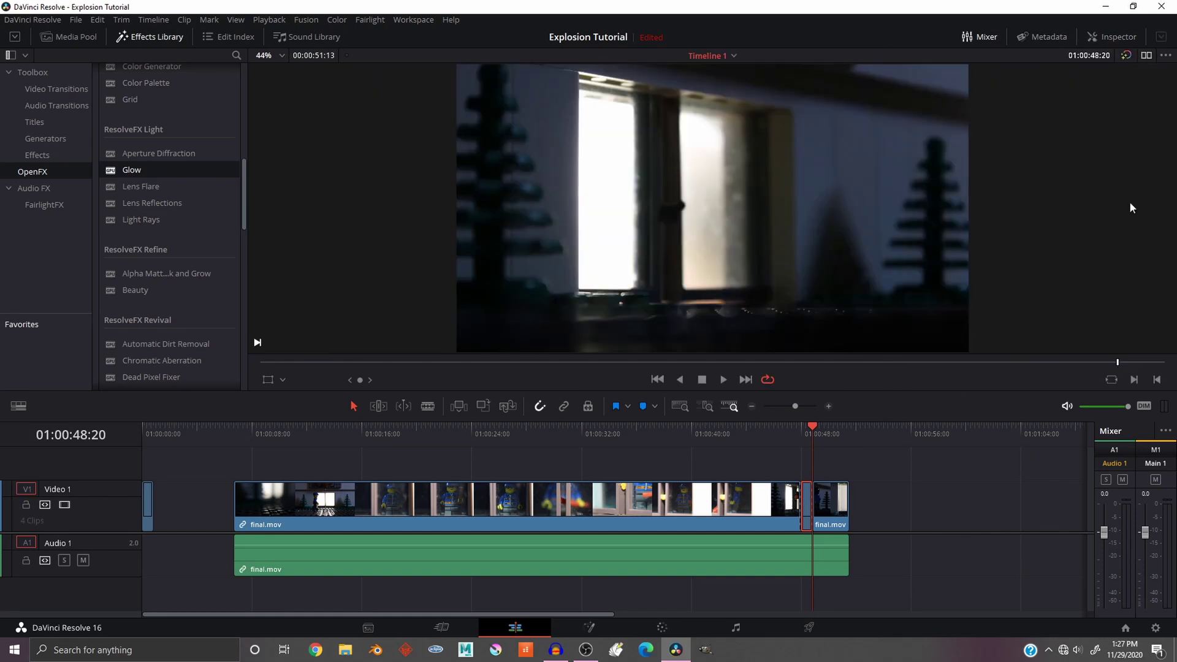
click(1116, 38)
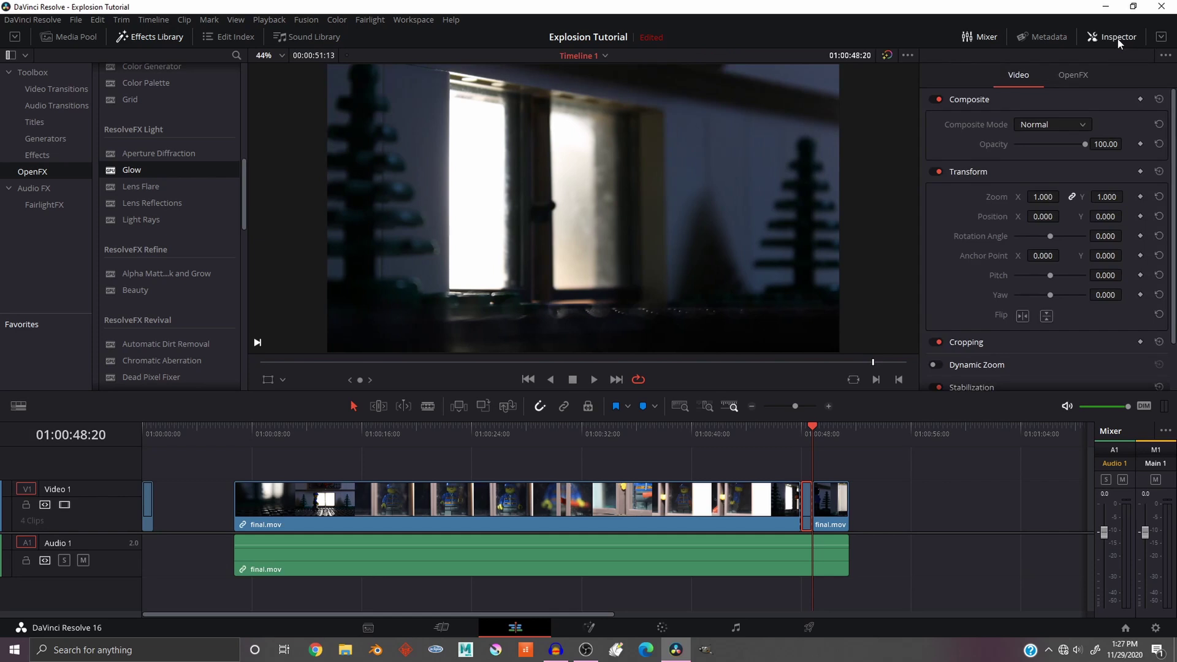
click(1084, 76)
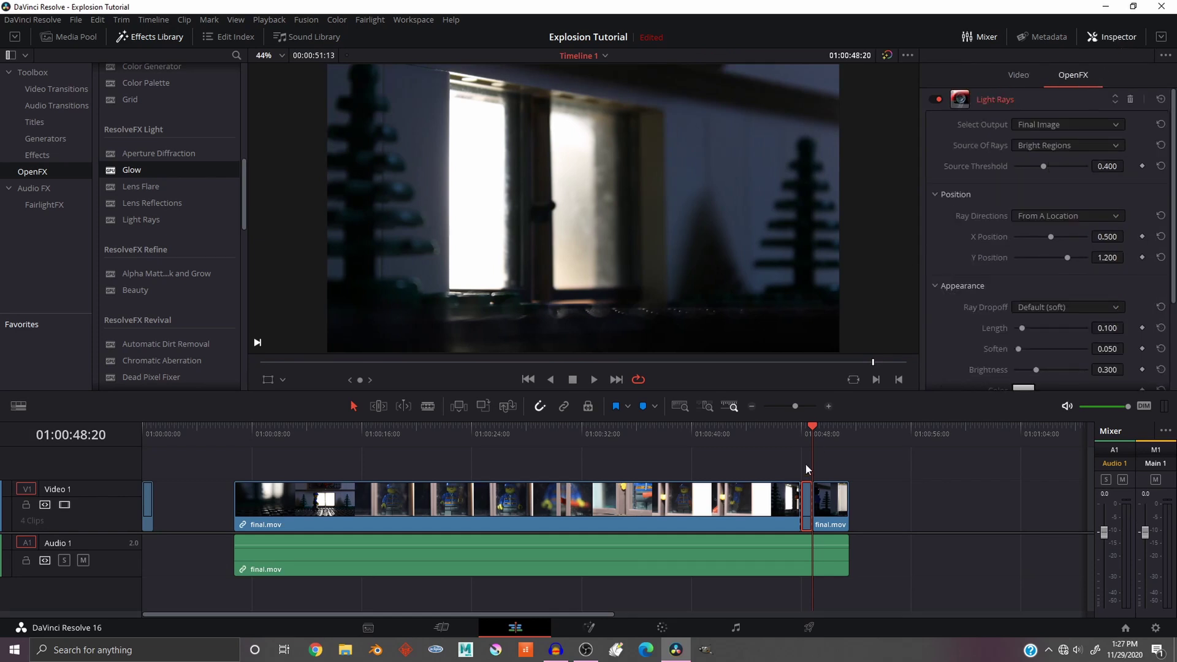
key(Left)
key(Left)
key(Left)
key(Left)
key(Left)
key(Left)
key(Left)
key(Left)
key(Left)
key(Left)
key(Left)
key(Left)
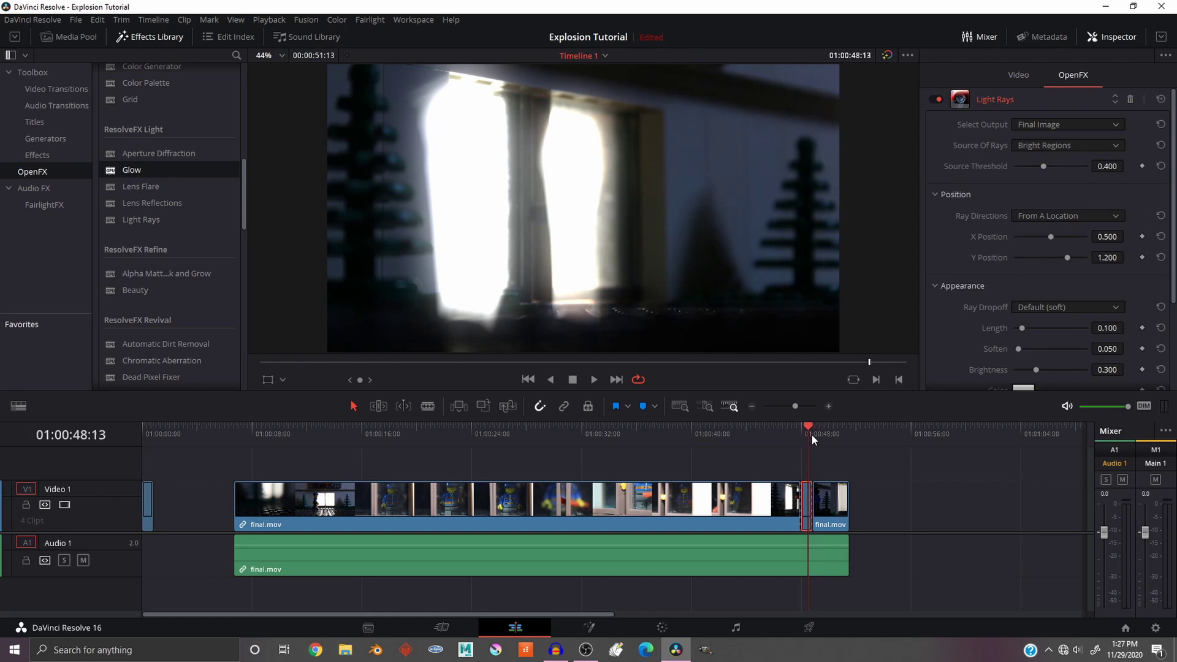
key(Left)
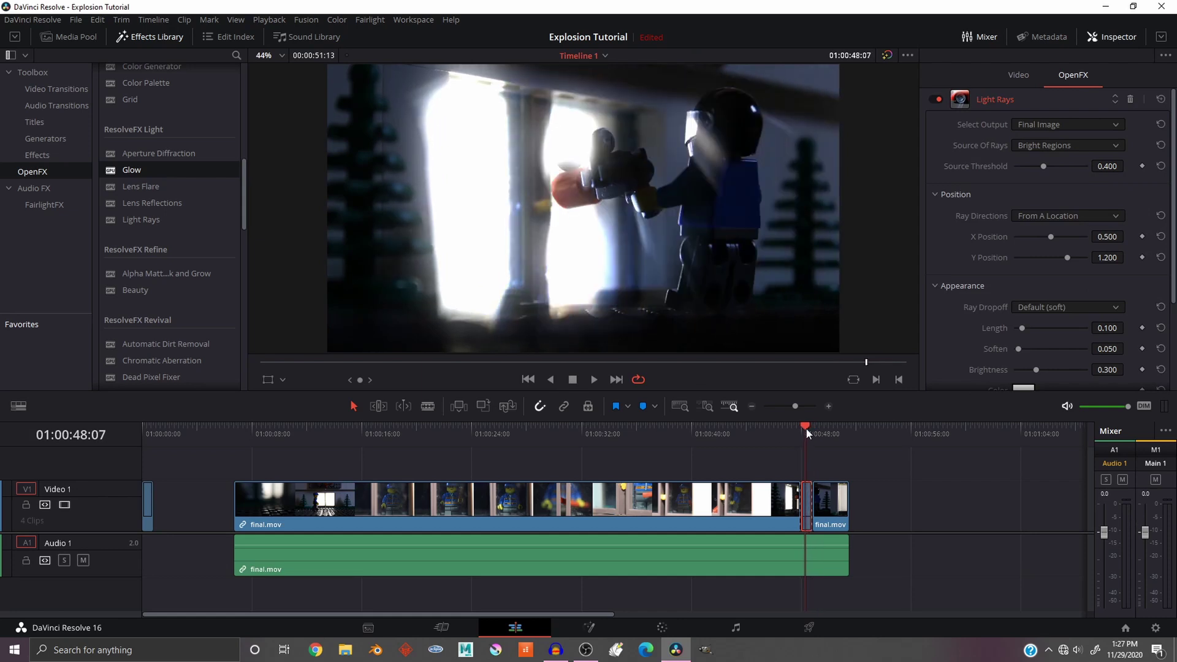
key(Right)
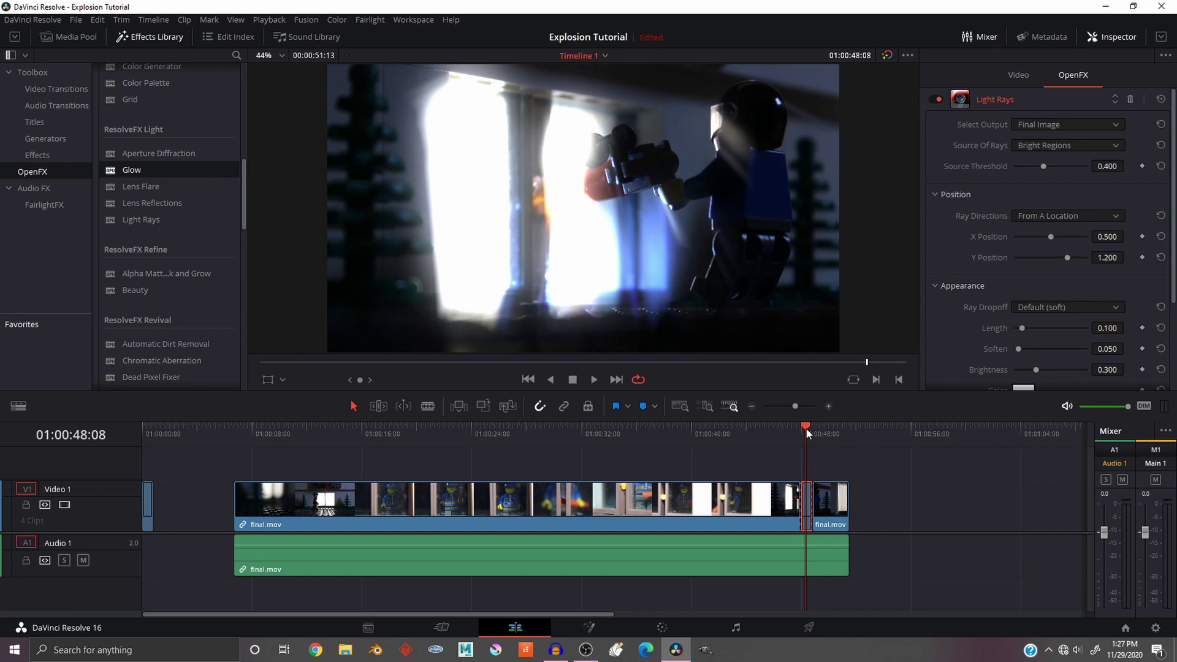
key(Left)
key(Left)
key(Left)
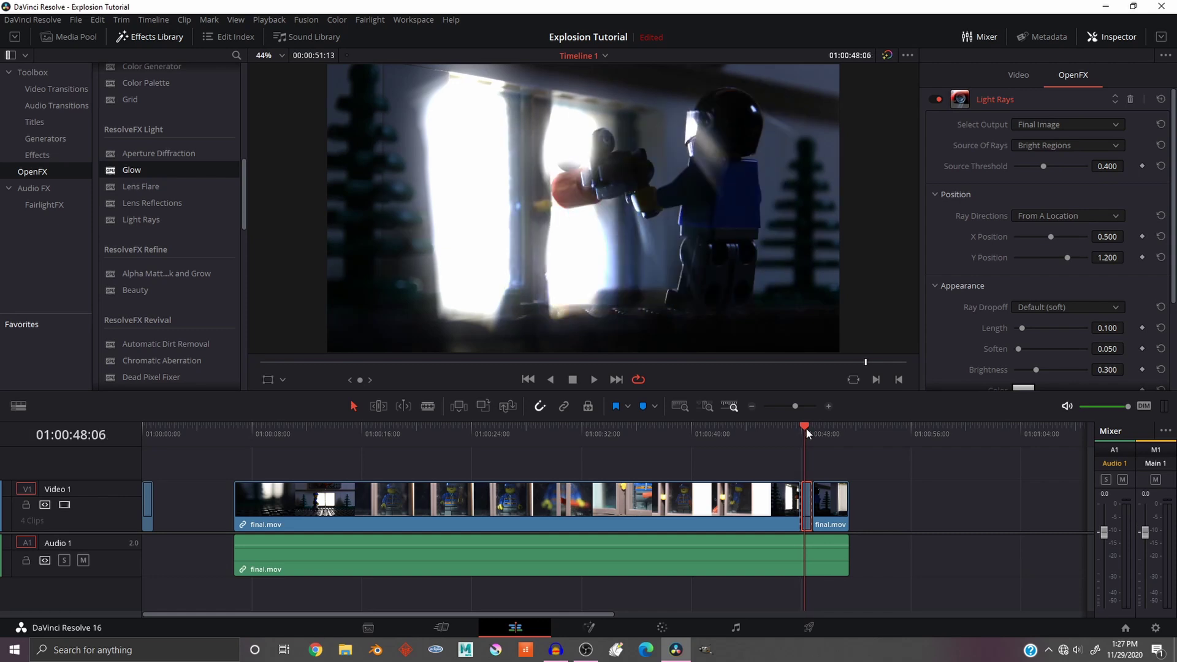
- Change the Light Rays colour to orange
scroll(994, 169, down, 3)
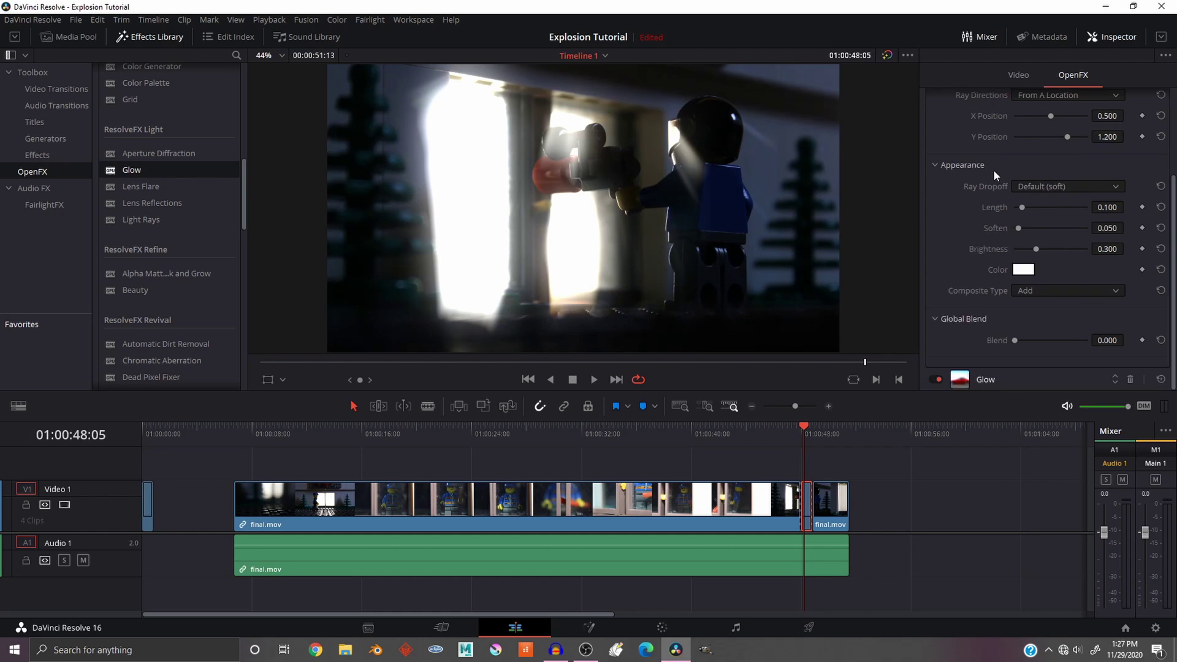
scroll(994, 269, up, 3)
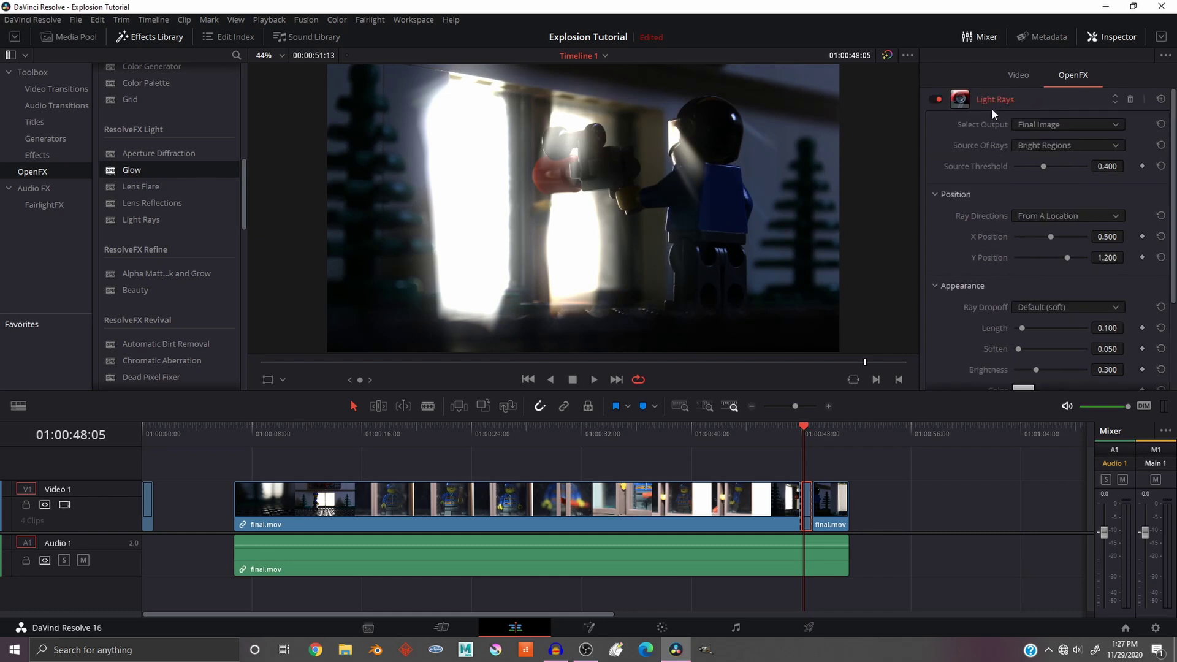
scroll(984, 135, down, 3)
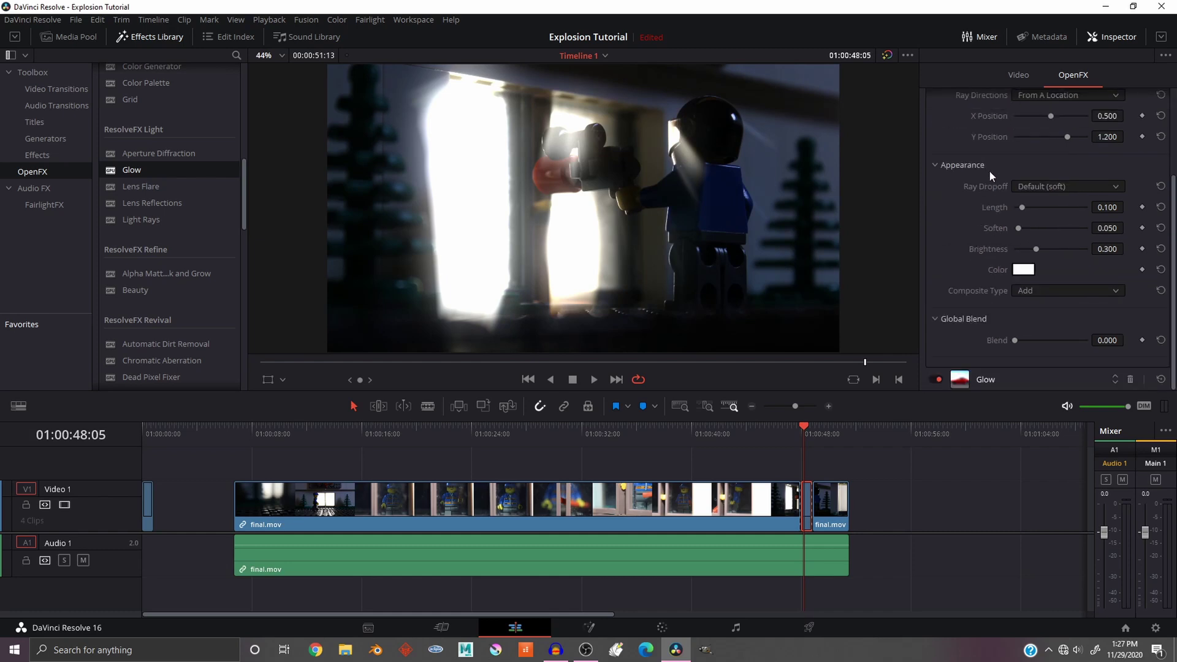
click(1029, 271)
drag(668, 215, 692, 200)
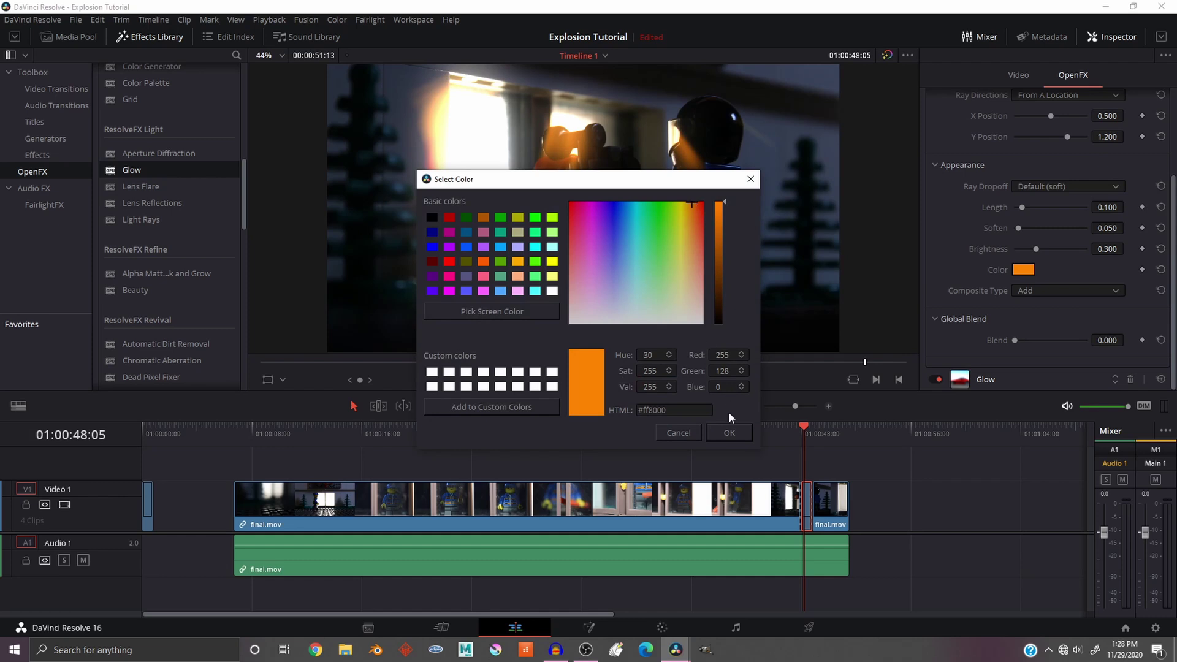
click(727, 432)
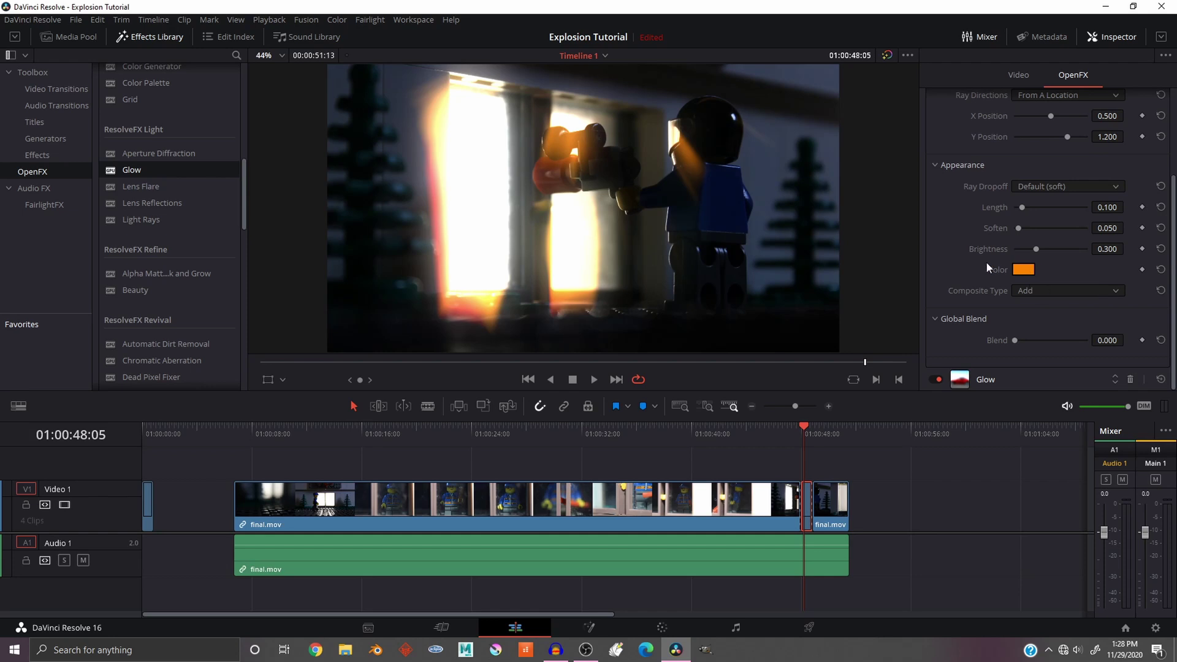
- Tint the Glow's Colorize to yellow-orange (#ffb700)
click(991, 380)
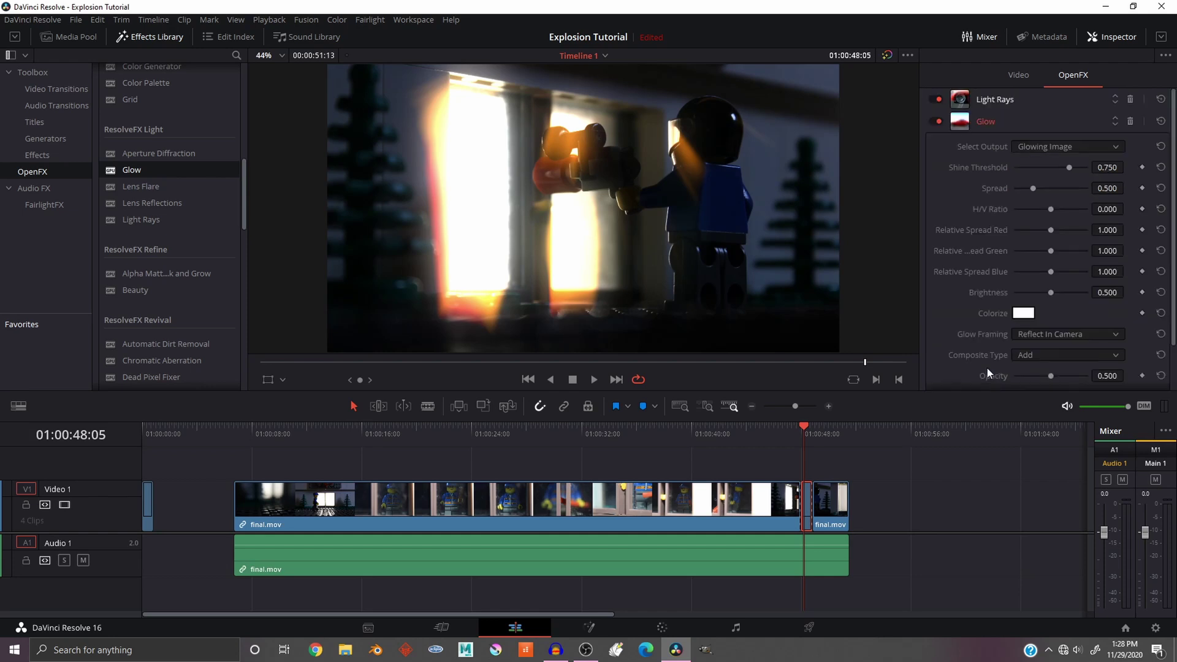
scroll(986, 197, down, 1)
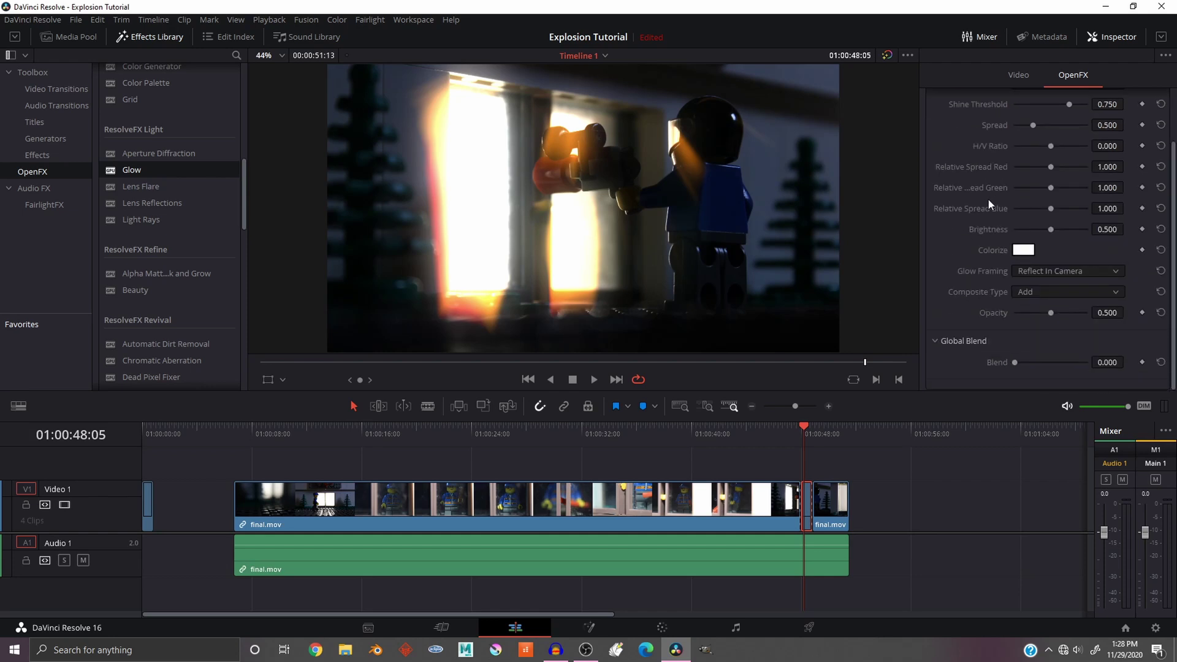
click(1025, 250)
drag(689, 214, 688, 199)
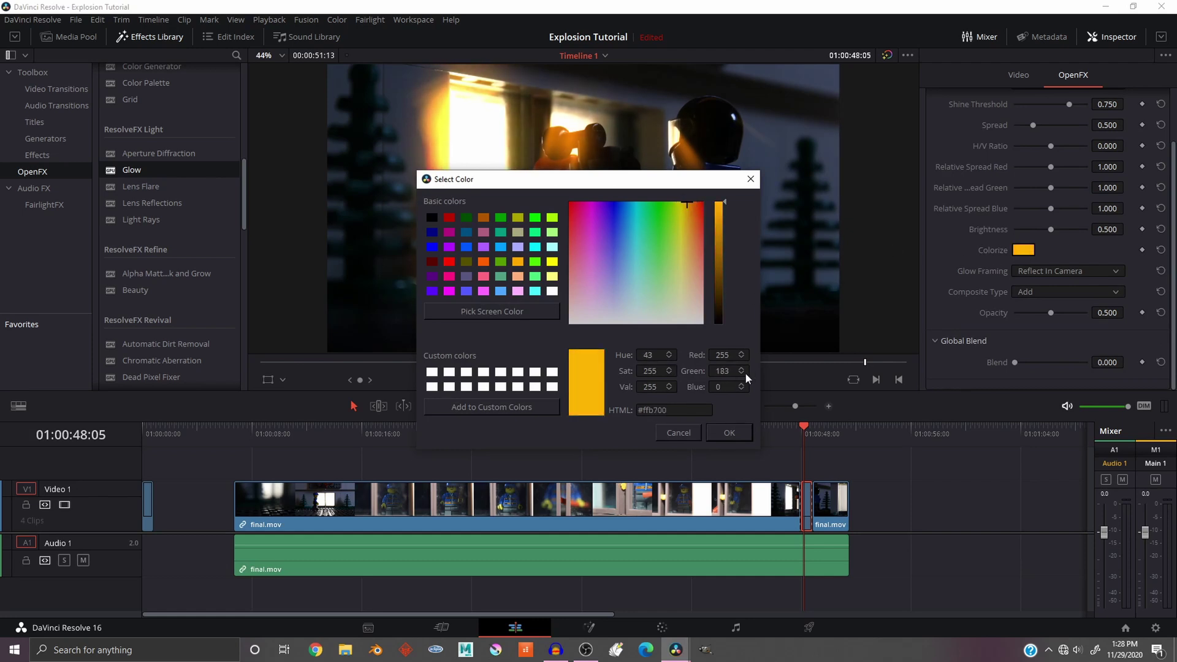
click(729, 433)
scroll(1010, 197, up, 5)
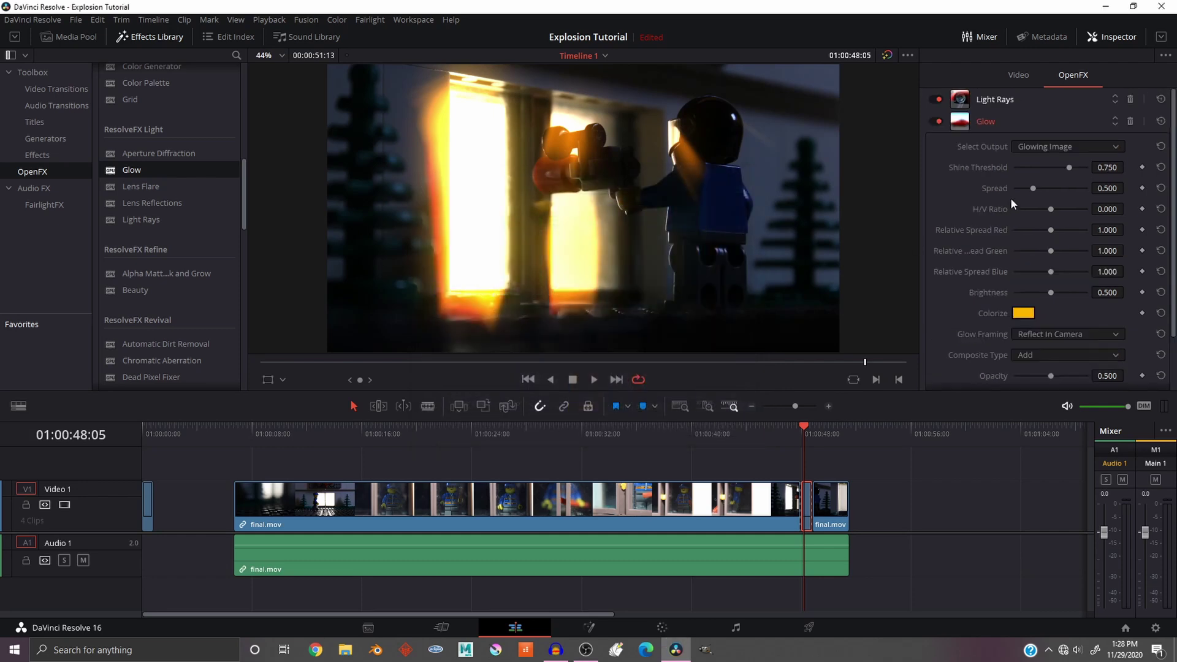
- Fine-tune the Light Rays colour to a deeper orange, #ff8103
click(993, 122)
click(992, 100)
scroll(1031, 299, down, 3)
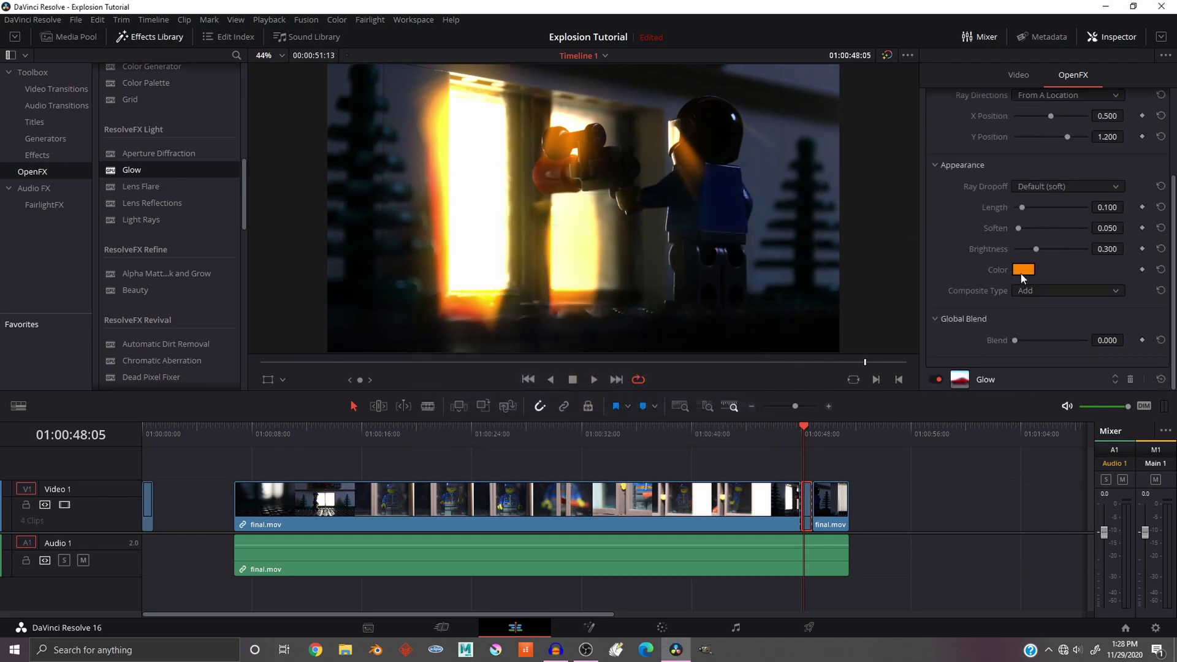
click(1021, 273)
mouse_move(700, 205)
mouse_down()
mouse_move(684, 200)
mouse_move(692, 205)
mouse_up()
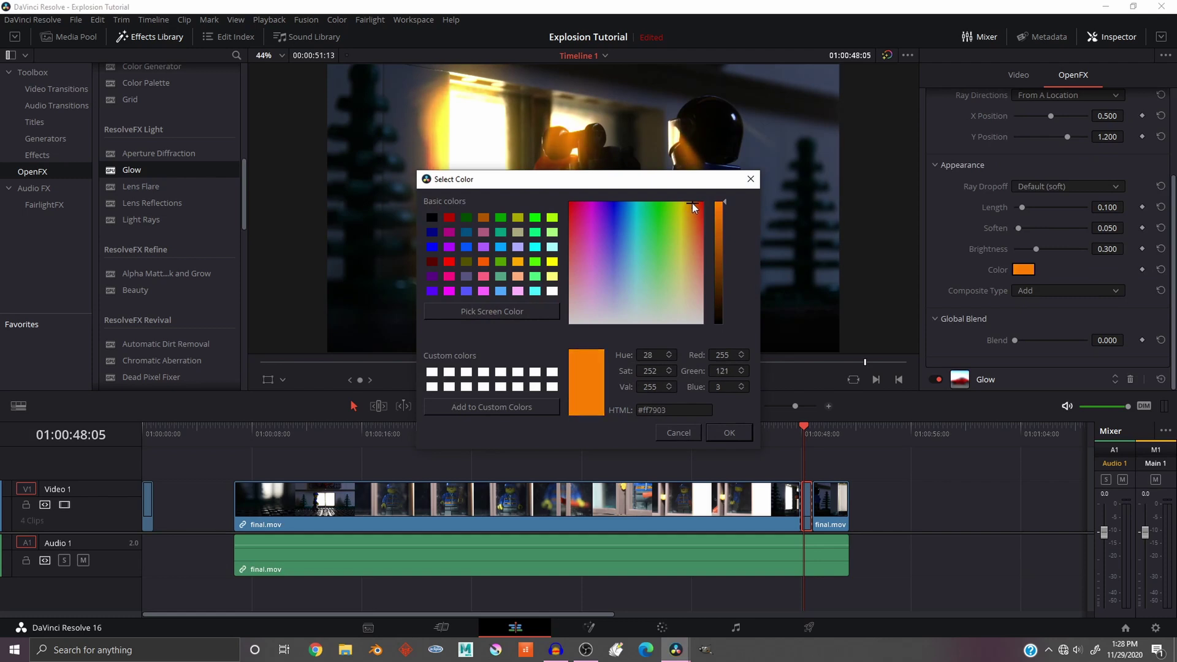
drag(692, 203, 692, 204)
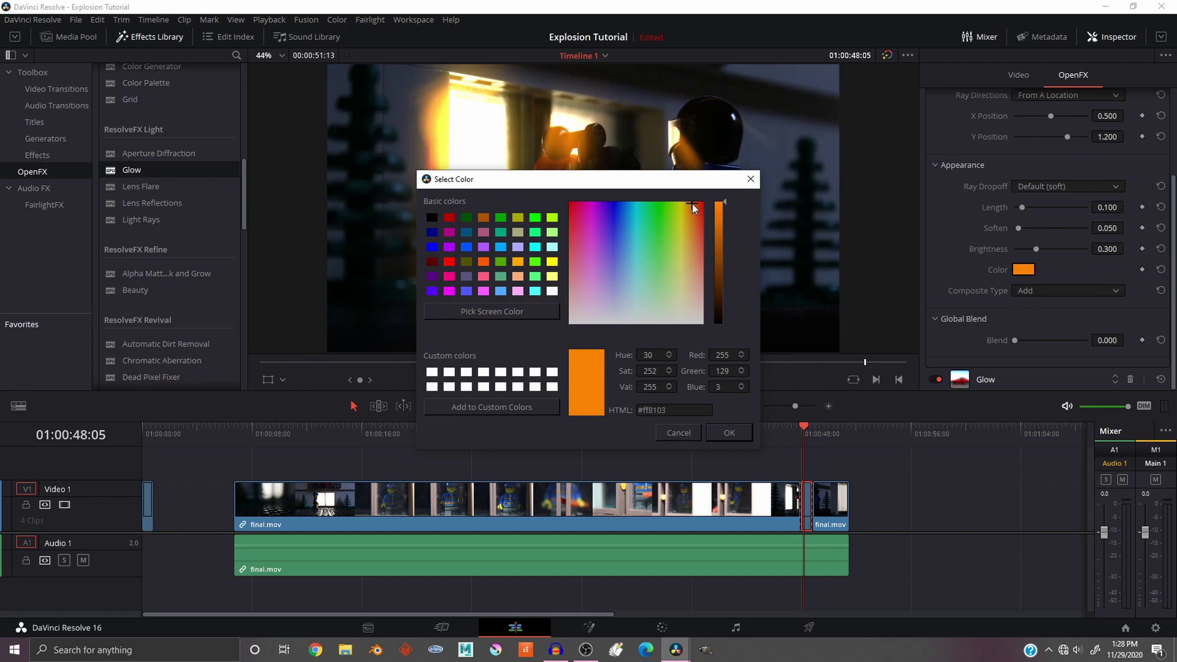
click(731, 431)
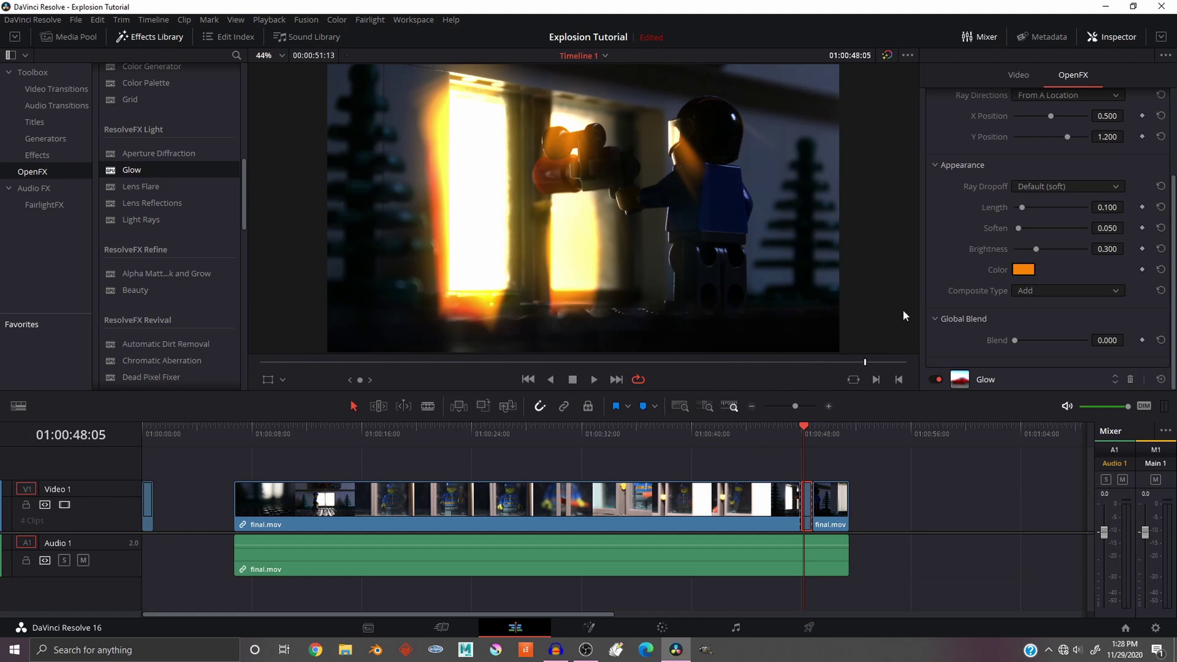
- Move the rays' origin to X -0.670, Y 0.653 and lengthen them to 0.364
scroll(1055, 195, up, 4)
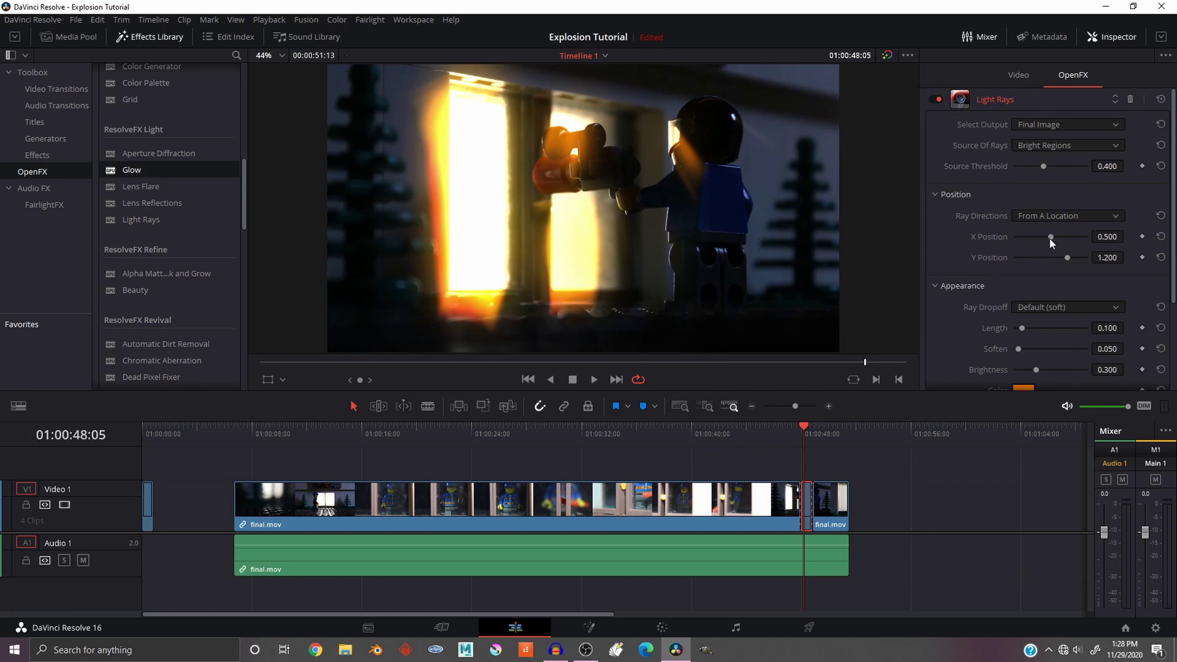
mouse_move(1049, 239)
mouse_down()
mouse_move(1026, 220)
mouse_move(1067, 242)
mouse_move(1013, 230)
mouse_move(1084, 247)
mouse_move(1029, 233)
mouse_move(1054, 252)
mouse_up()
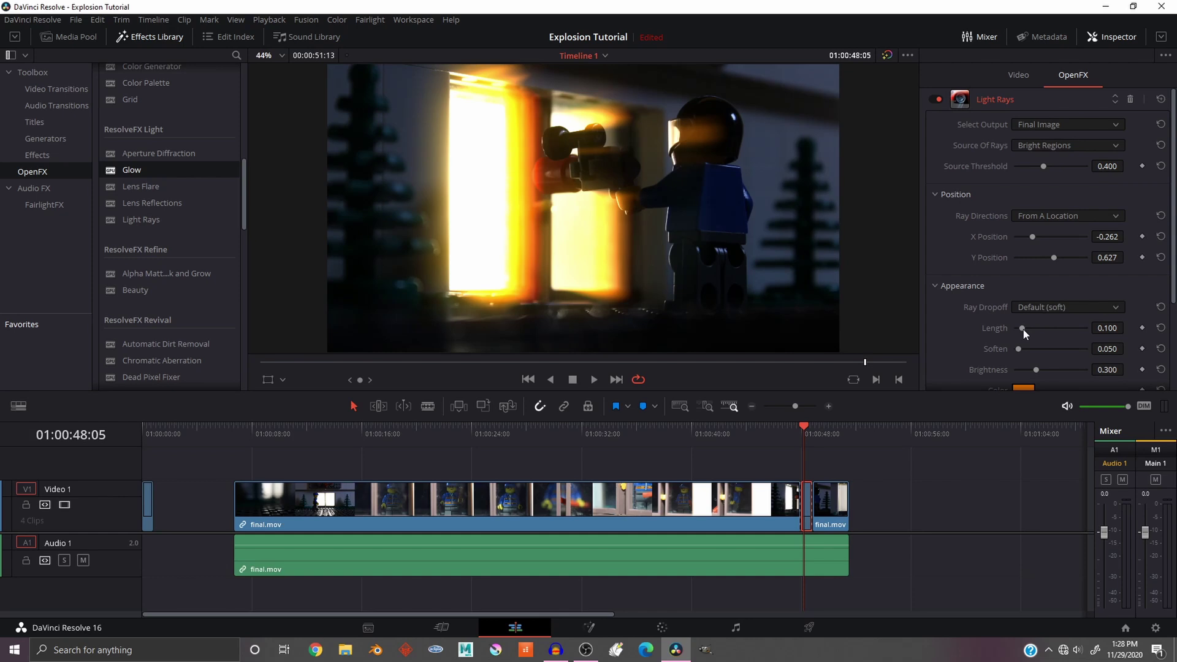
mouse_move(1023, 329)
mouse_down()
mouse_move(1082, 328)
mouse_move(1040, 313)
mouse_up()
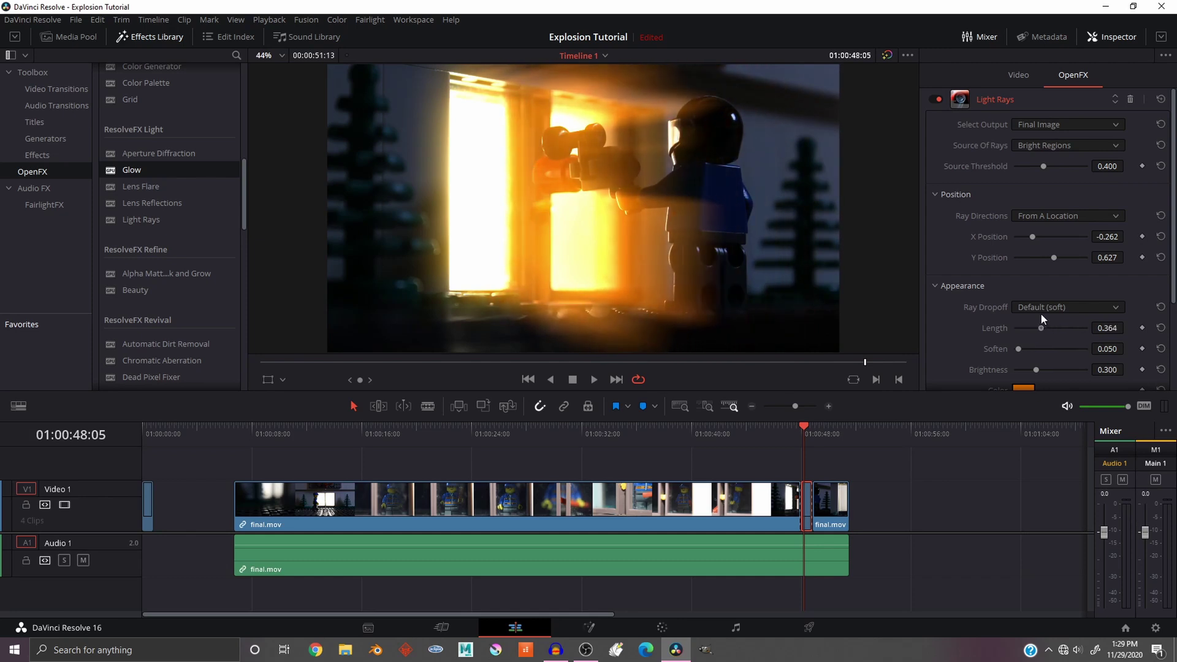
drag(1037, 239, 1022, 237)
click(1055, 258)
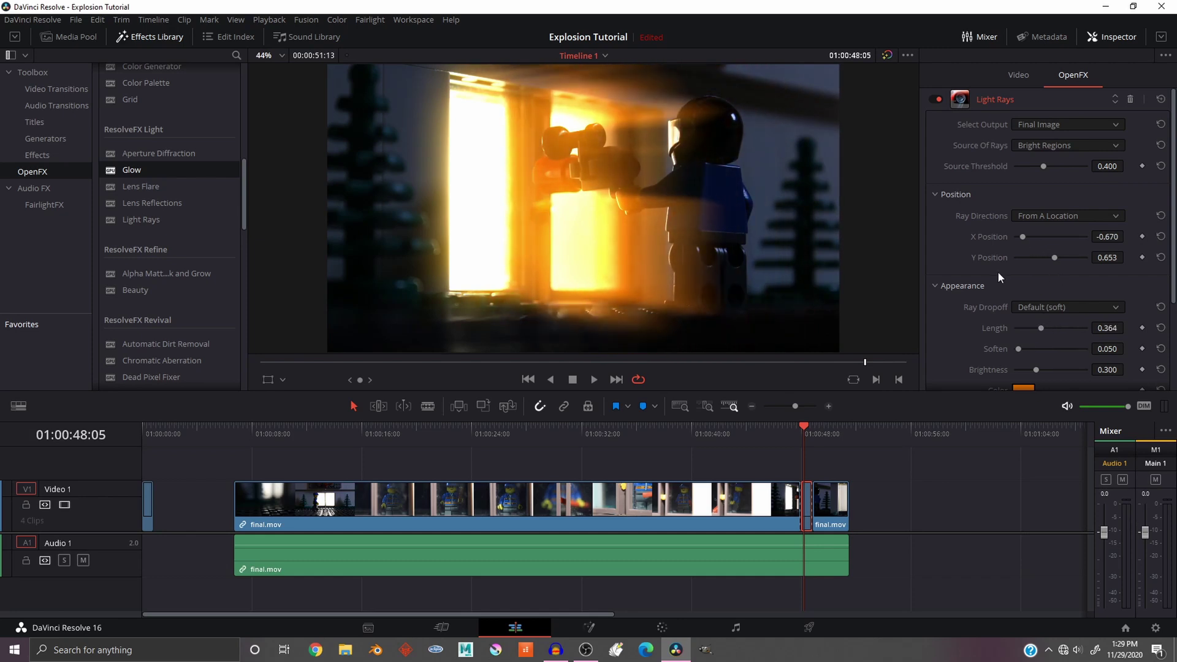
- Try softening the light rays, then reset Soften back to 0.000
scroll(998, 275, down, 3)
scroll(991, 276, up, 3)
scroll(990, 279, down, 2)
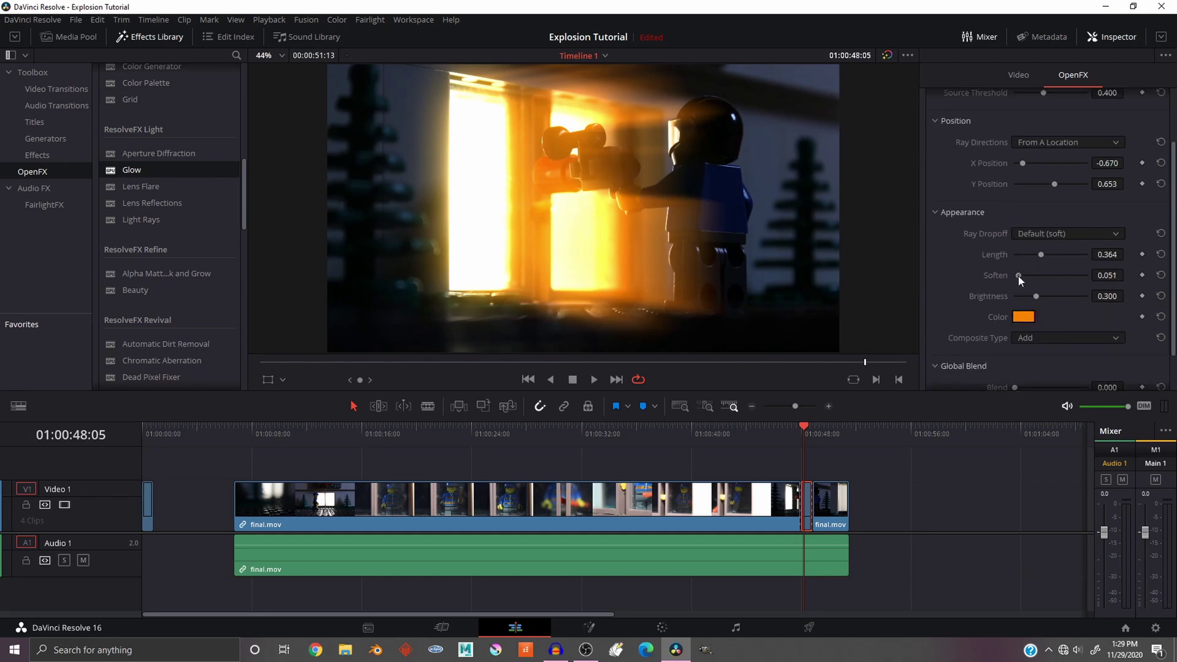
drag(1018, 277, 1103, 276)
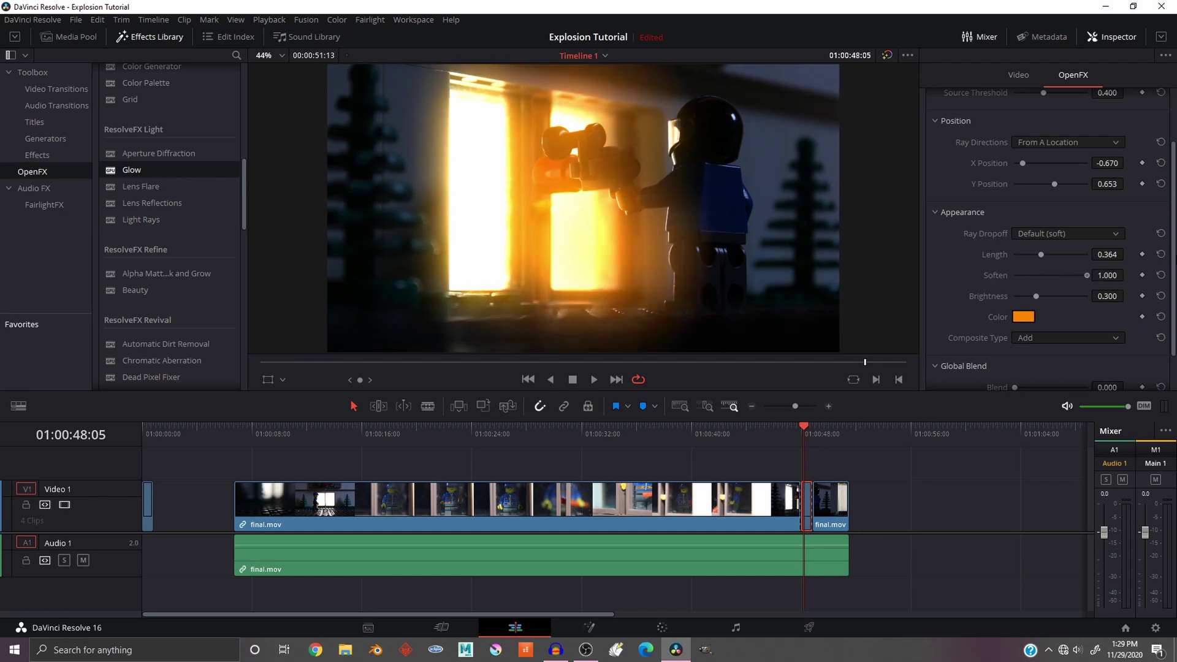
click(1160, 275)
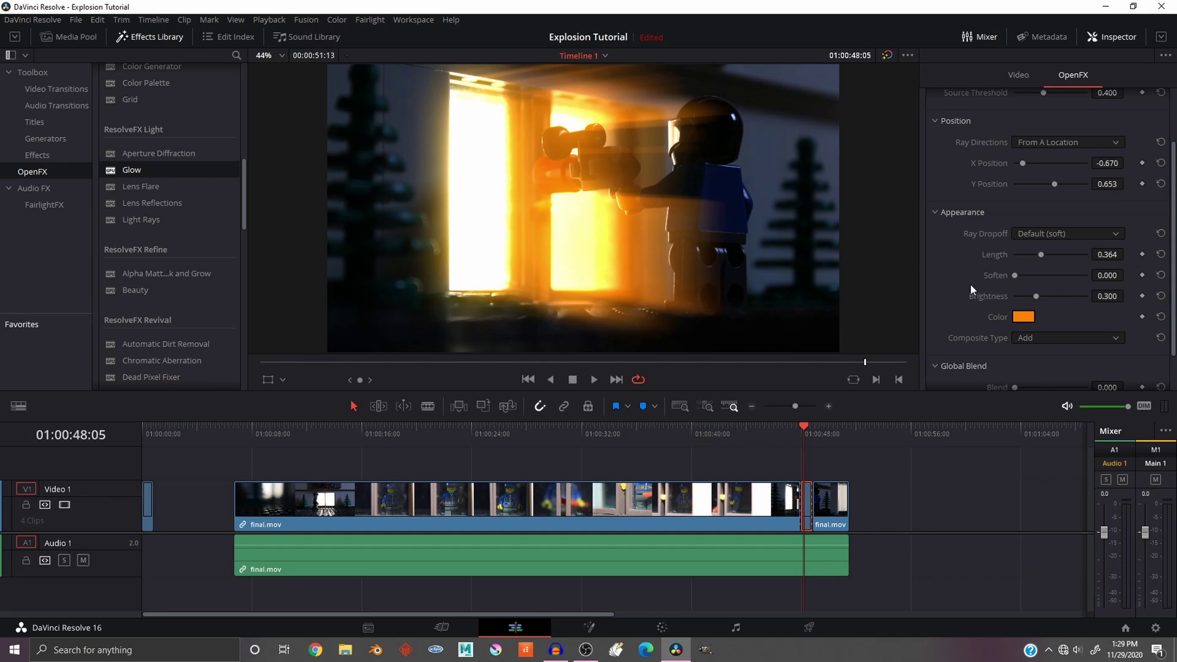
scroll(971, 284, down, 2)
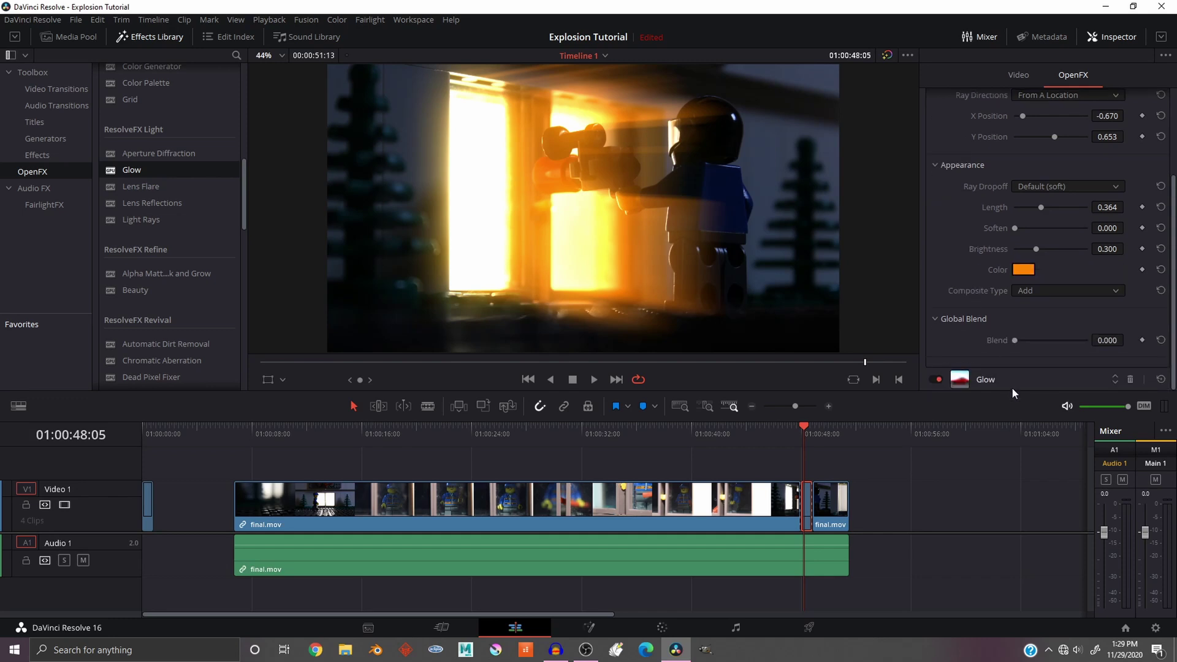
- Preview the clip and keyframe Light Rays Brightness at 0 on 01:00:48:00
click(995, 376)
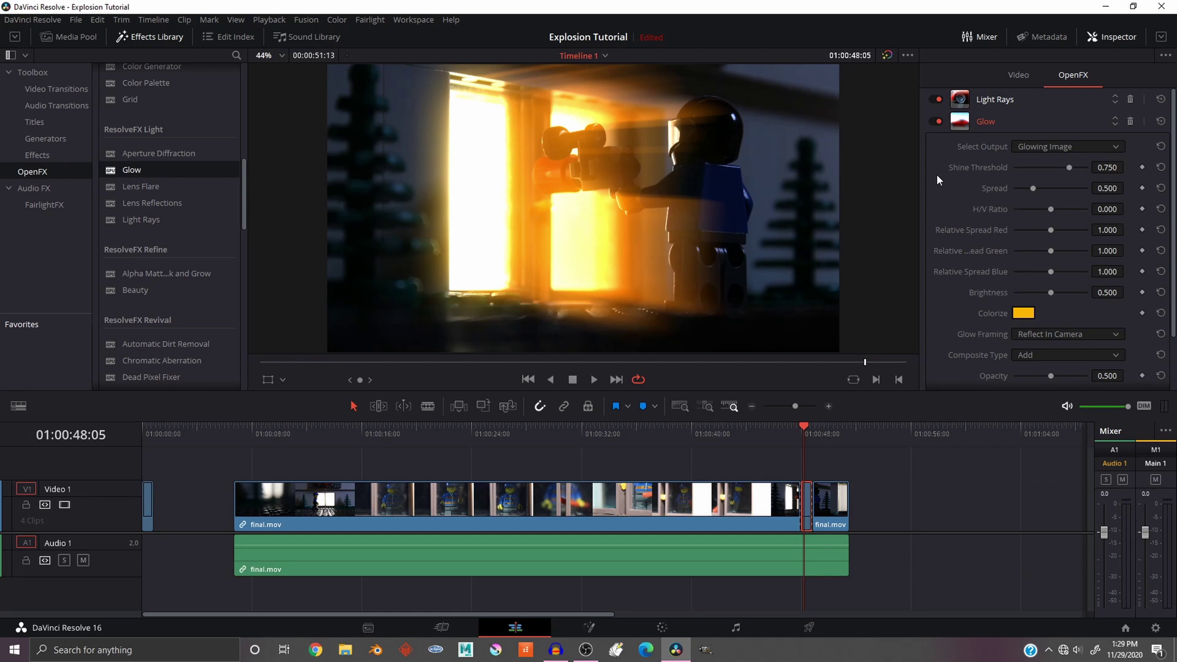
click(989, 102)
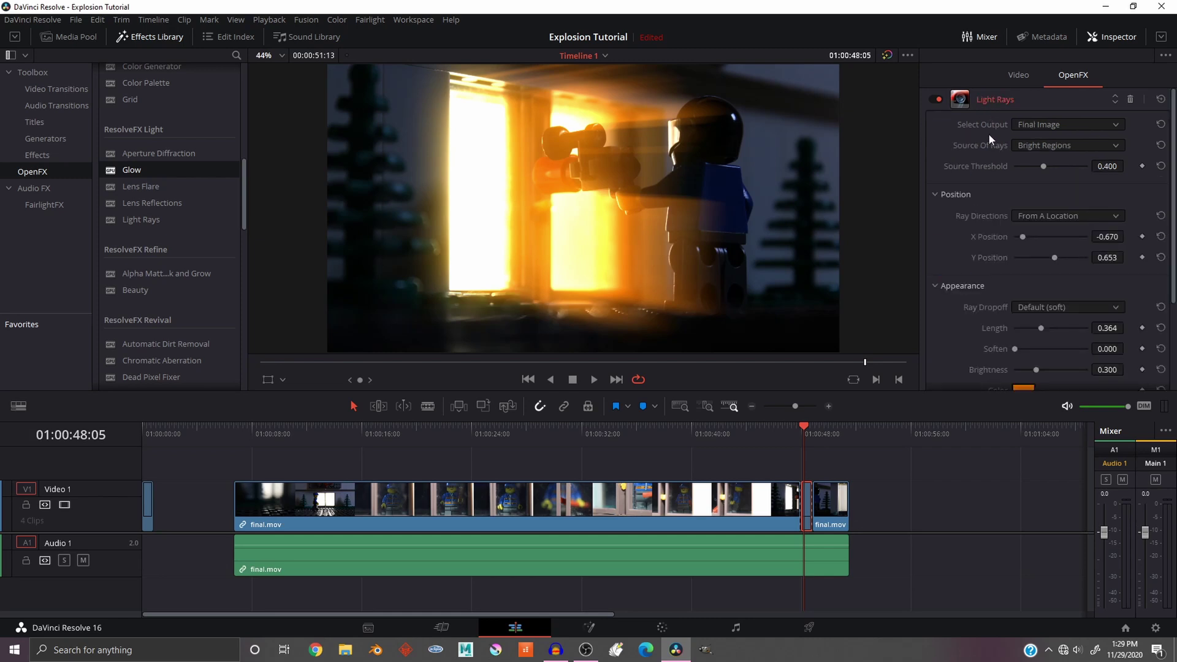
scroll(934, 173, down, 3)
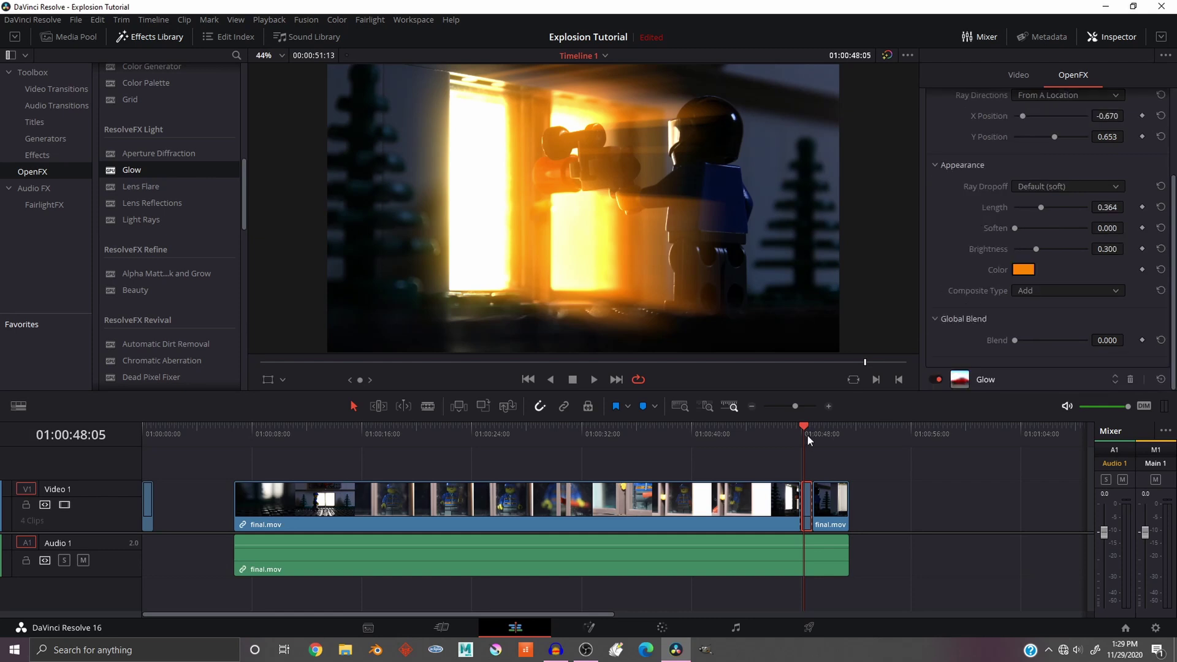
click(779, 426)
key(space)
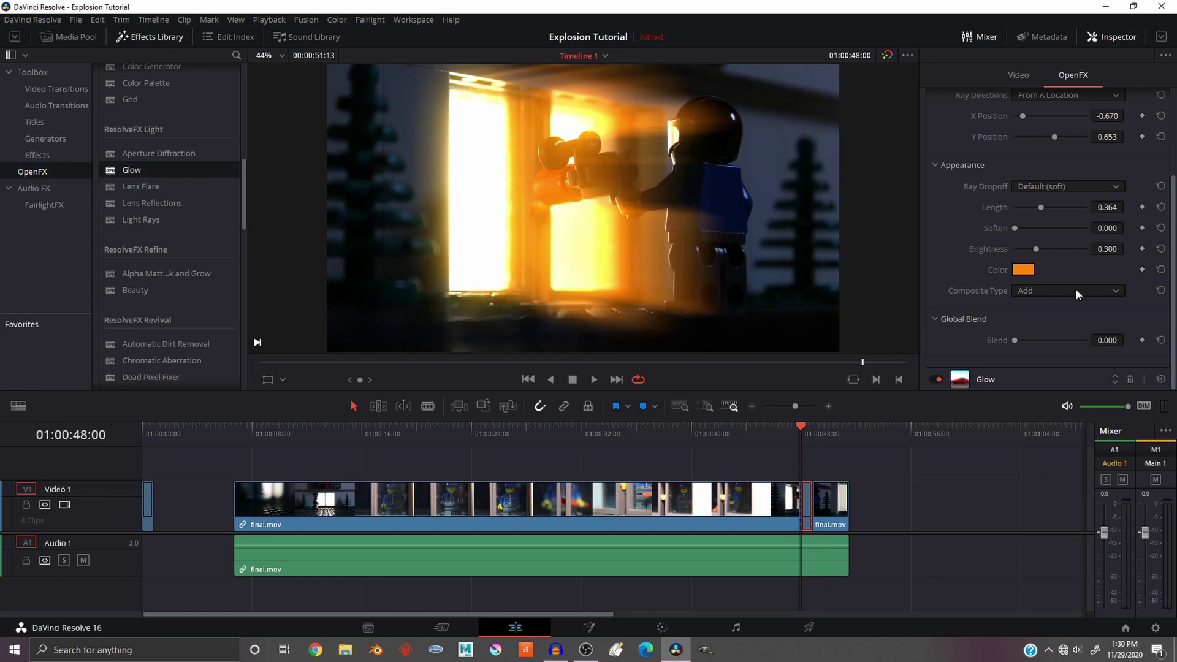
click(1142, 250)
drag(1035, 248, 974, 236)
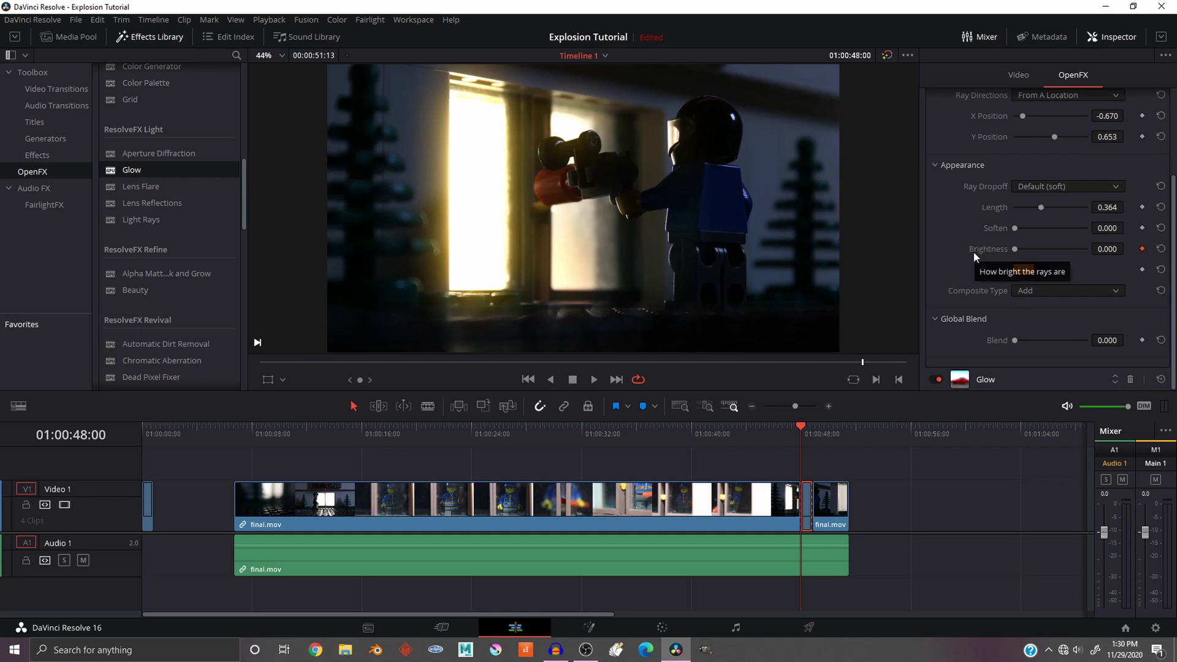
- Step a few frames ahead and raise the ray Brightness for the flash
key(Right)
key(Right)
key(Right)
key(Right)
key(Right)
key(Right)
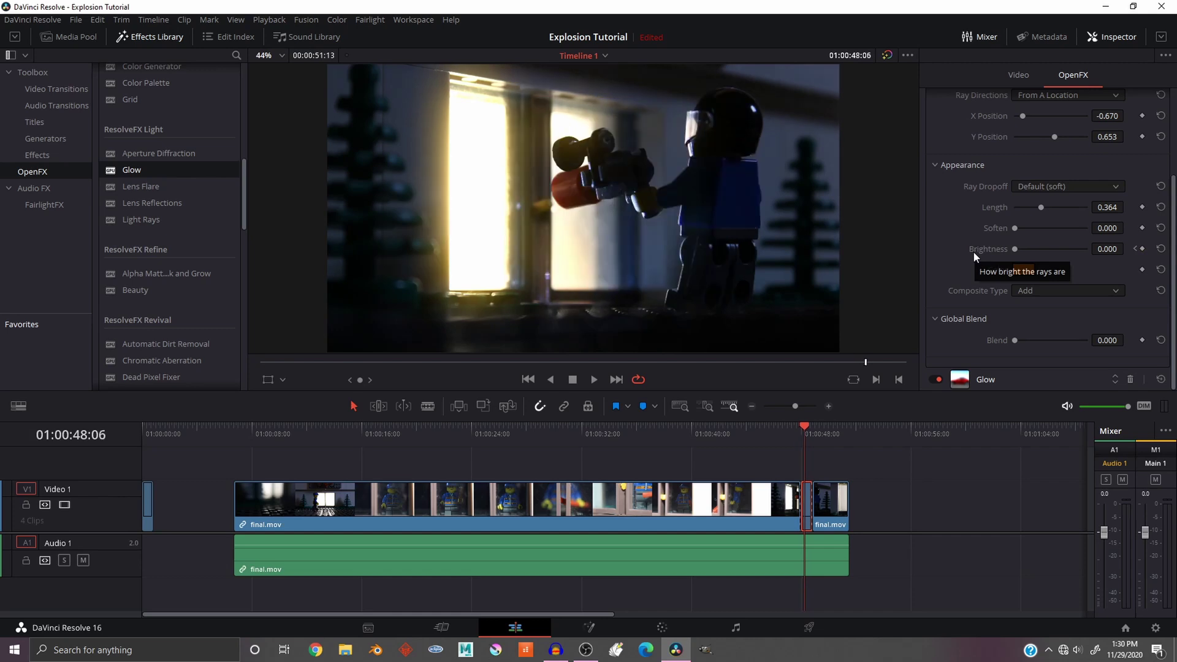
key(Left)
key(Right)
key(Left)
key(Left)
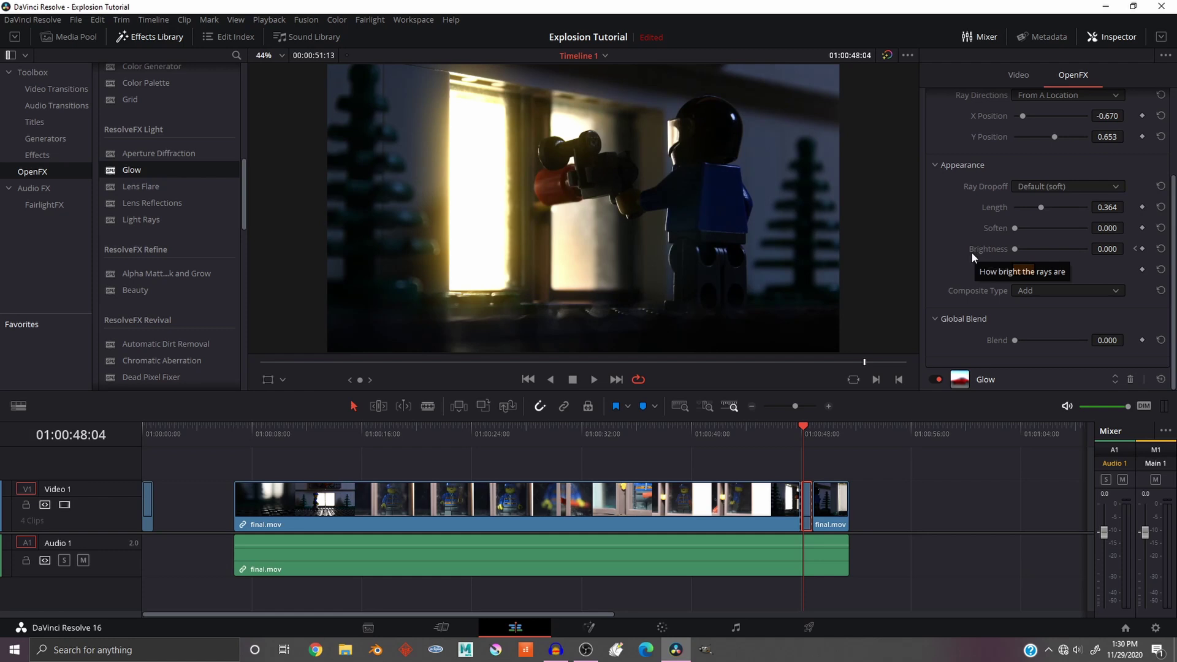
key(Right)
key(Right)
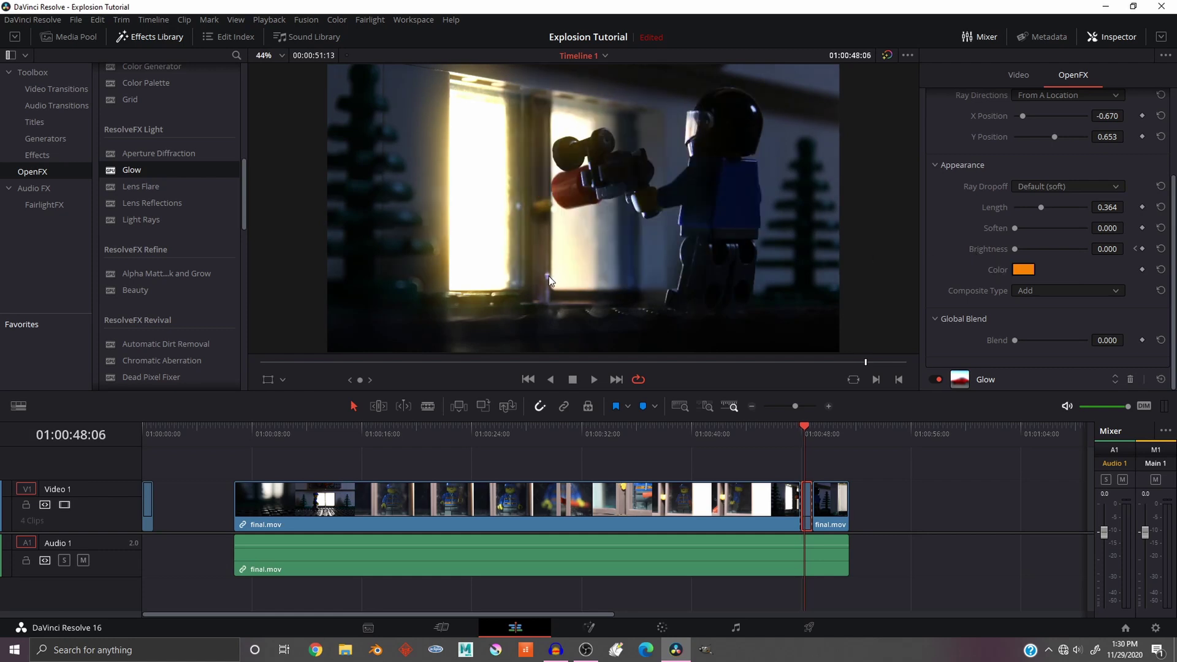
key(Left)
key(Right)
drag(1014, 249, 1033, 256)
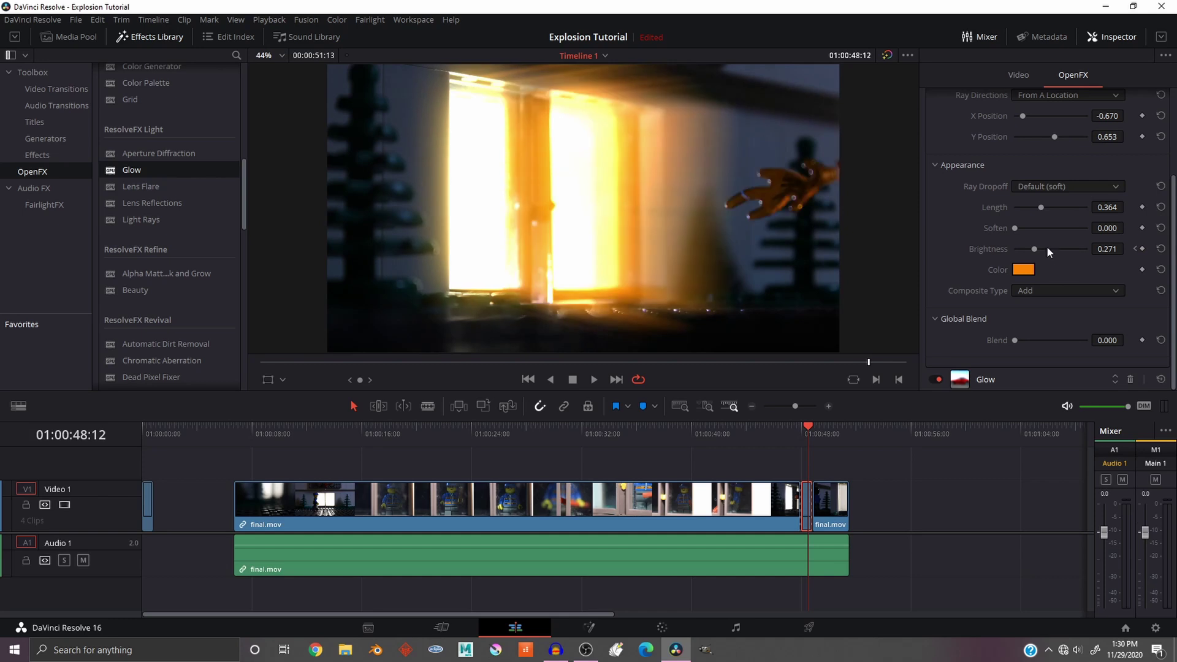
- Lower the ray Brightness and fade it back to 0 at 01:00:48:14
drag(1032, 249, 1020, 246)
key(Right)
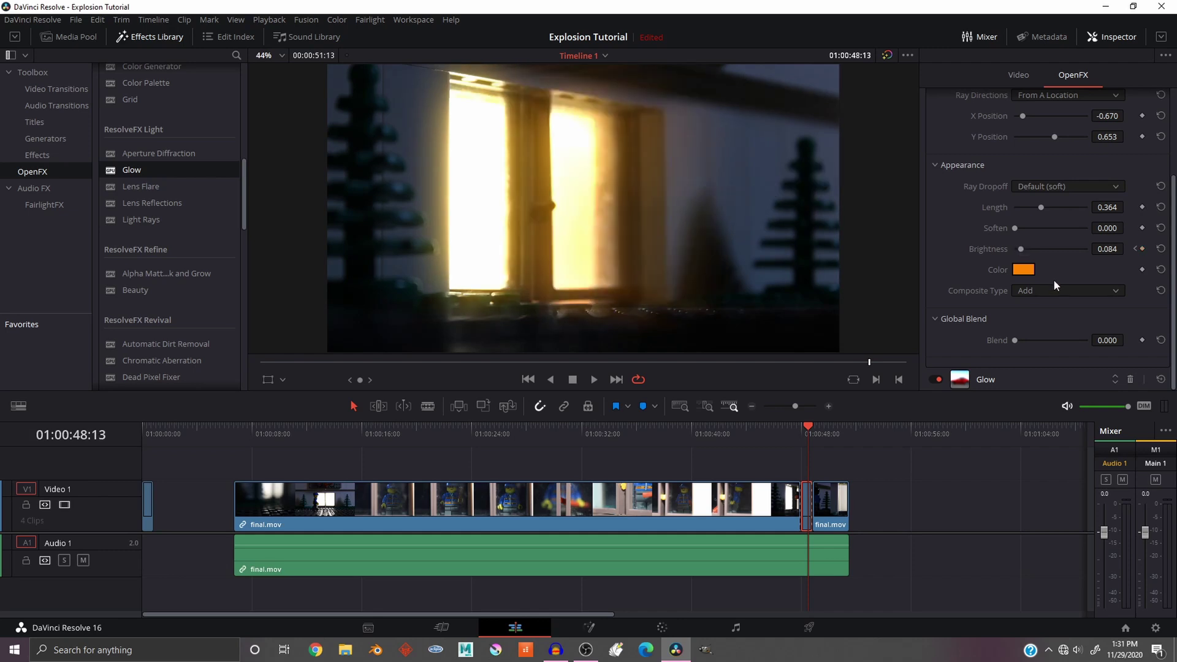
key(Right)
drag(1023, 247, 1017, 252)
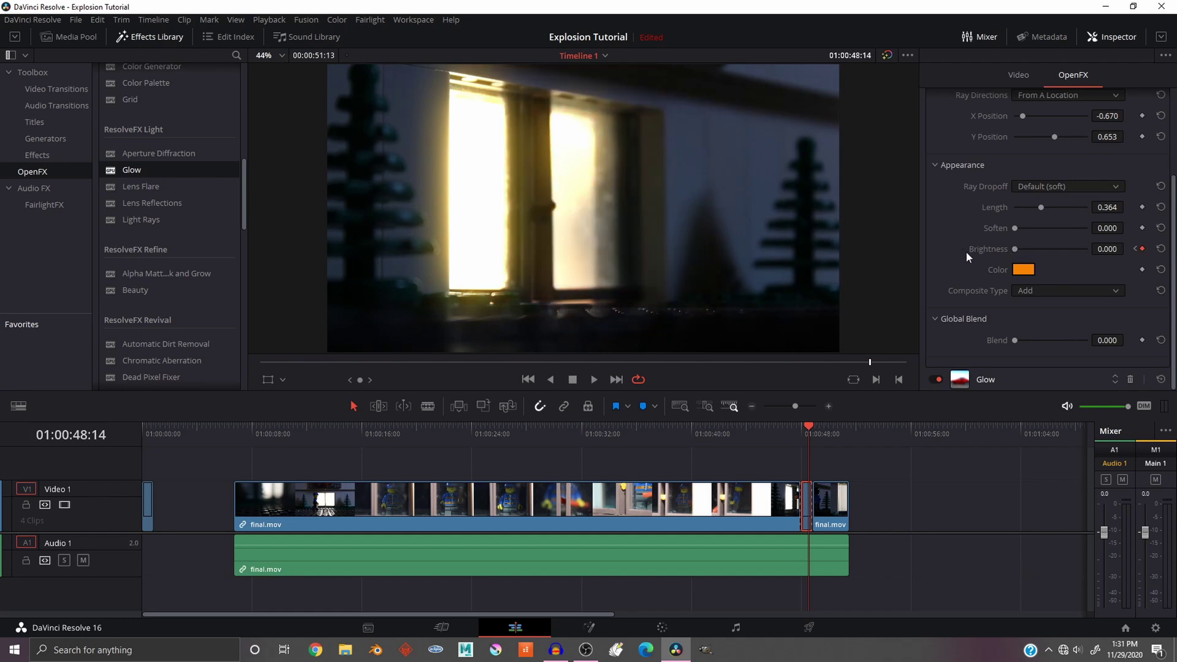
- Step from 48:00 to 01:00:48:08 and keyframe Glow Brightness at 0.500 there
click(997, 377)
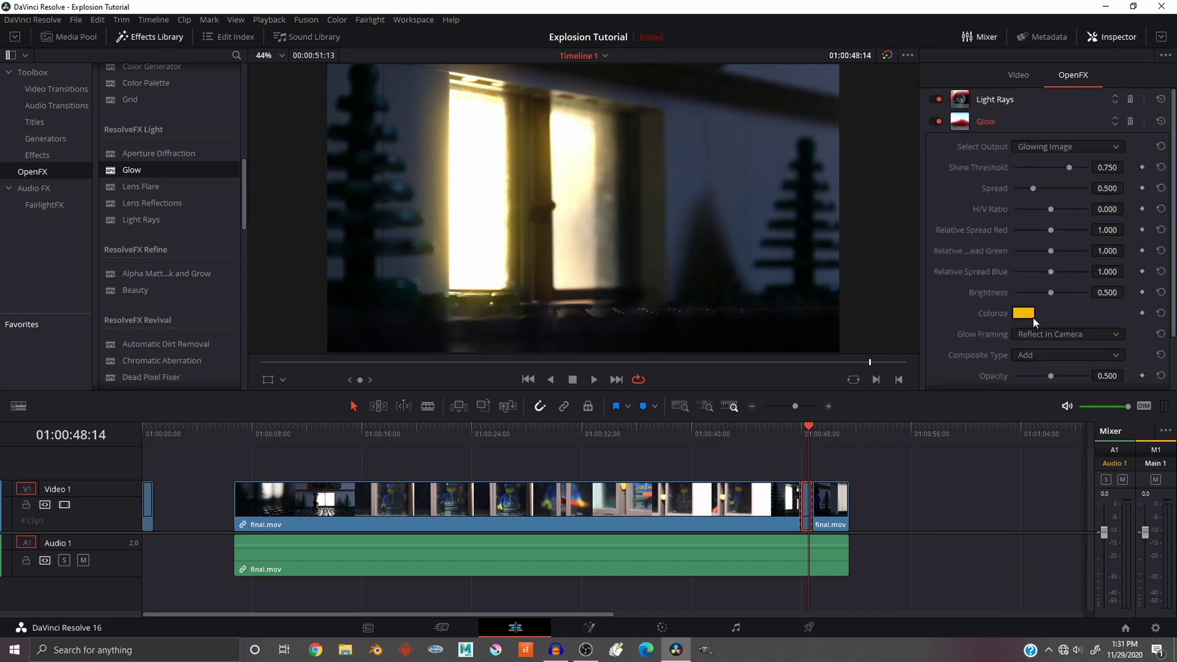
scroll(1074, 273, down, 2)
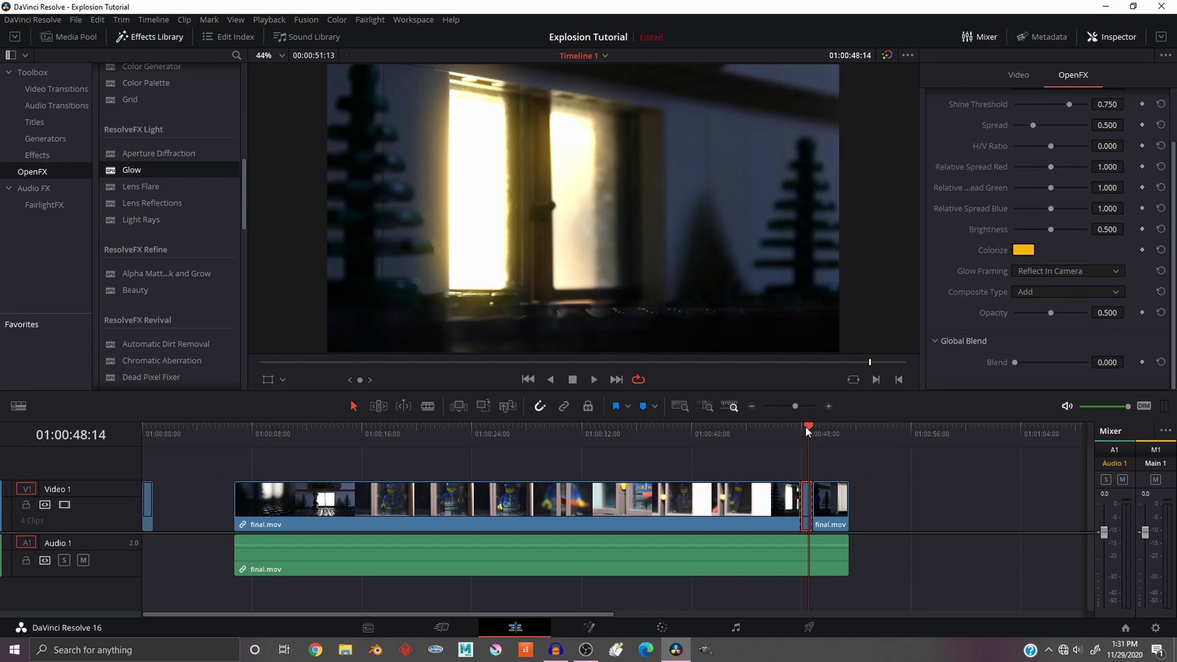
drag(806, 426, 795, 427)
key(Right)
key(Right)
key(Right)
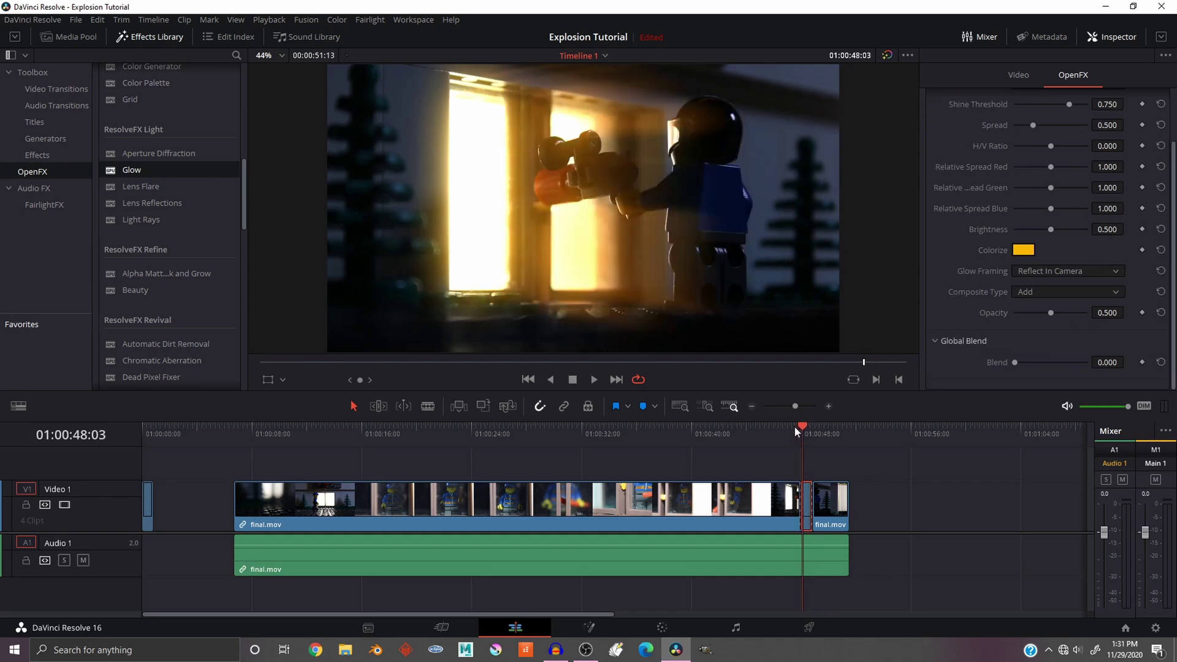
key(Left)
key(Left)
key(Left)
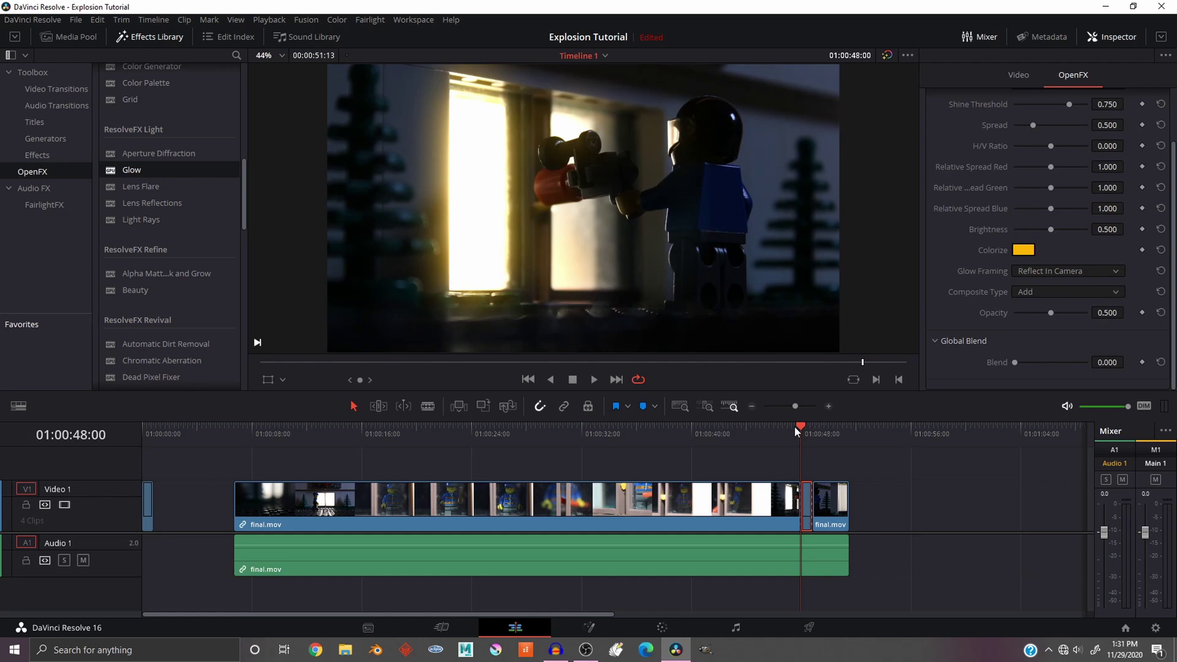
key(Right)
key(Right)
key(Right)
key(Right)
key(Right)
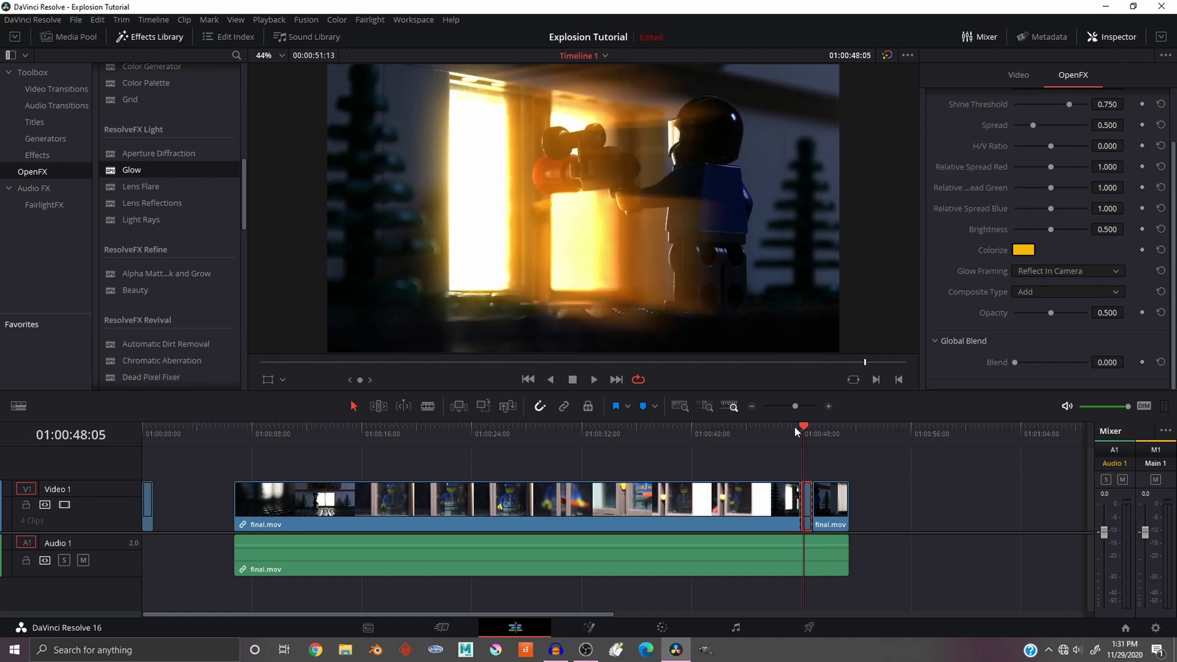
key(Right)
key(Right)
key(Right)
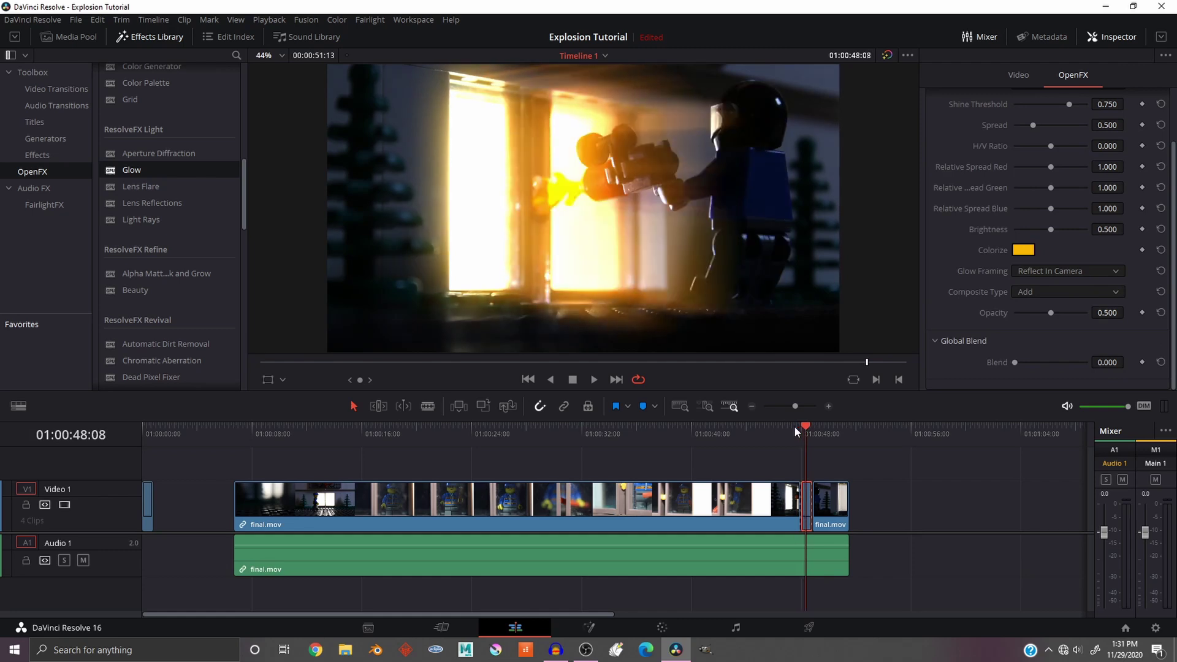
key(Left)
key(Right)
click(1143, 229)
- Delete the Light Rays Brightness keyframe at 01:00:48:00
scroll(948, 248, up, 3)
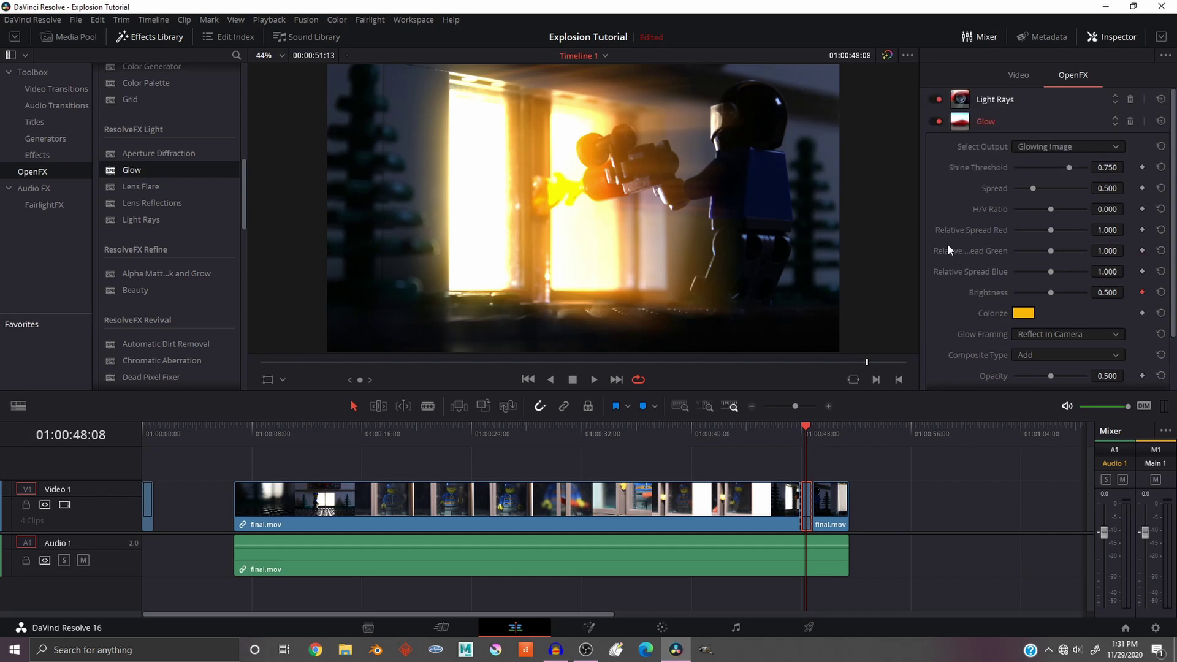
click(992, 100)
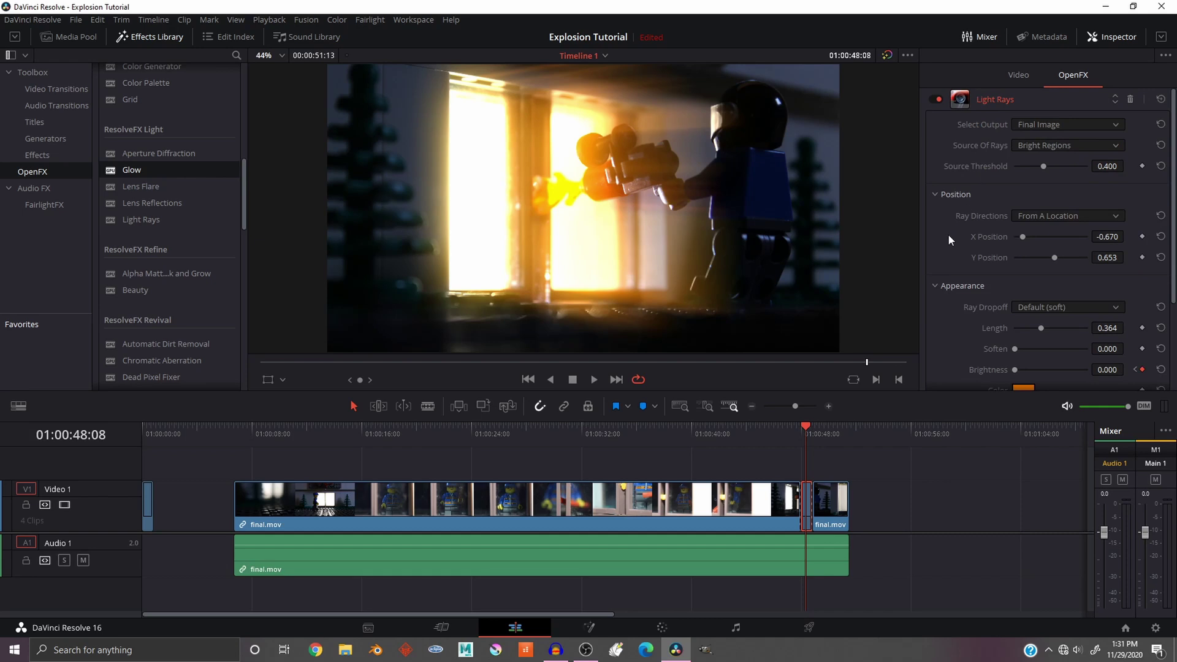
scroll(948, 239, down, 5)
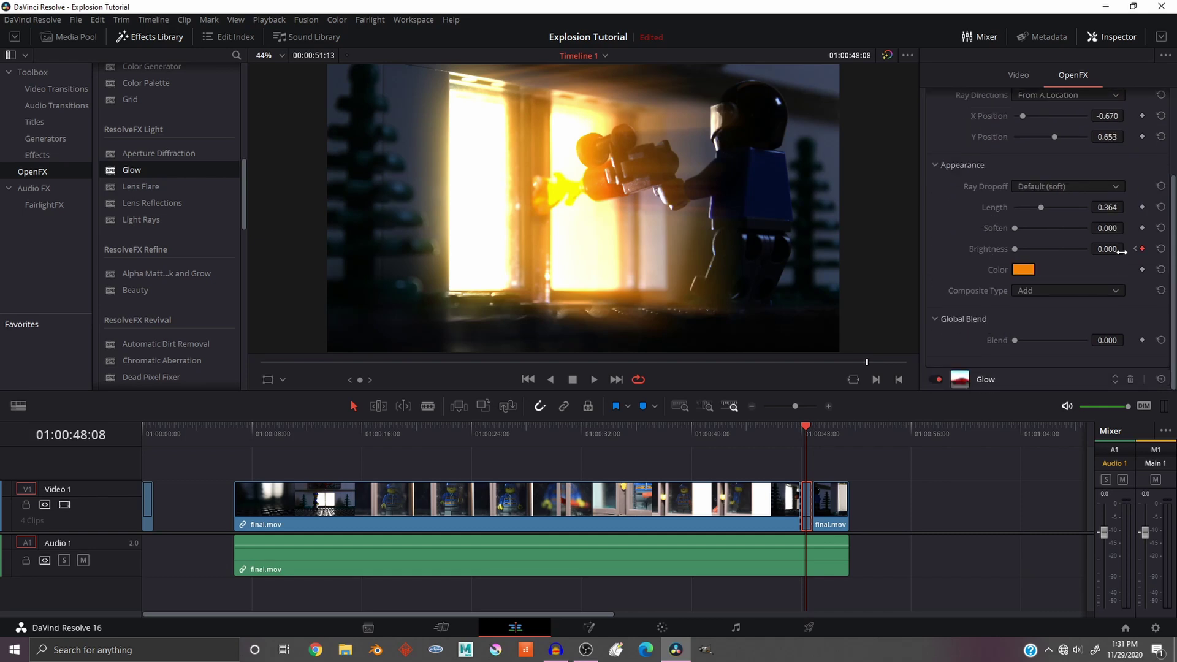
key(Right)
key(Right)
key(Right)
key(Right)
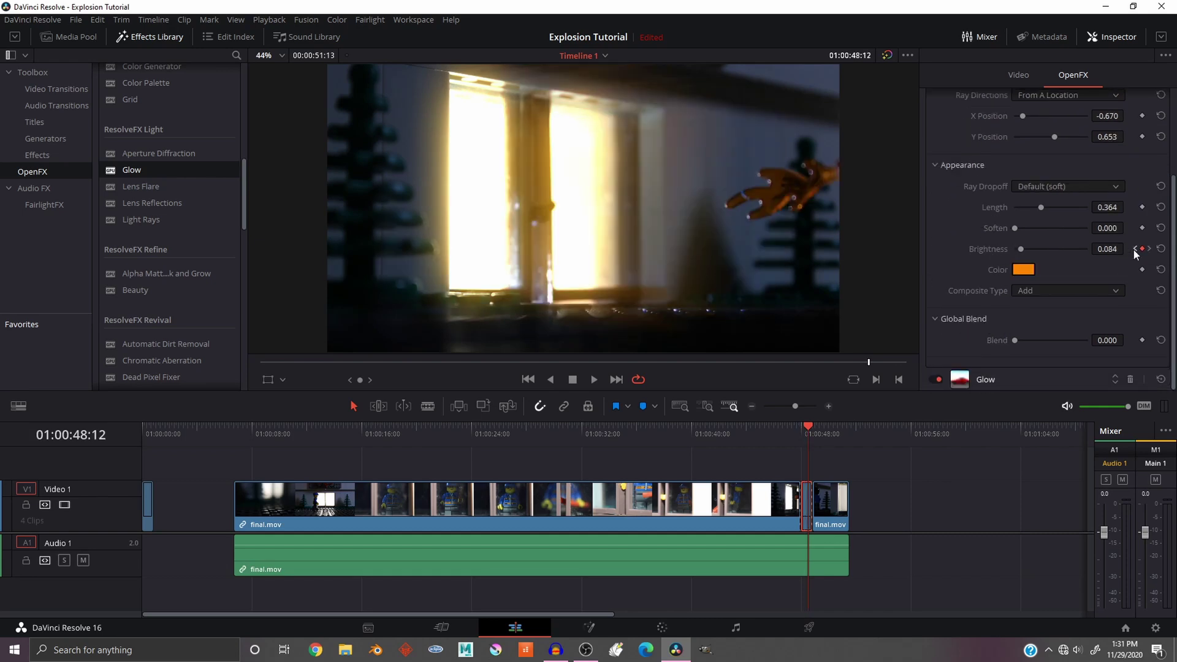
key(Left)
key(Left)
key(Left)
key(Left)
key(Left)
key(Left)
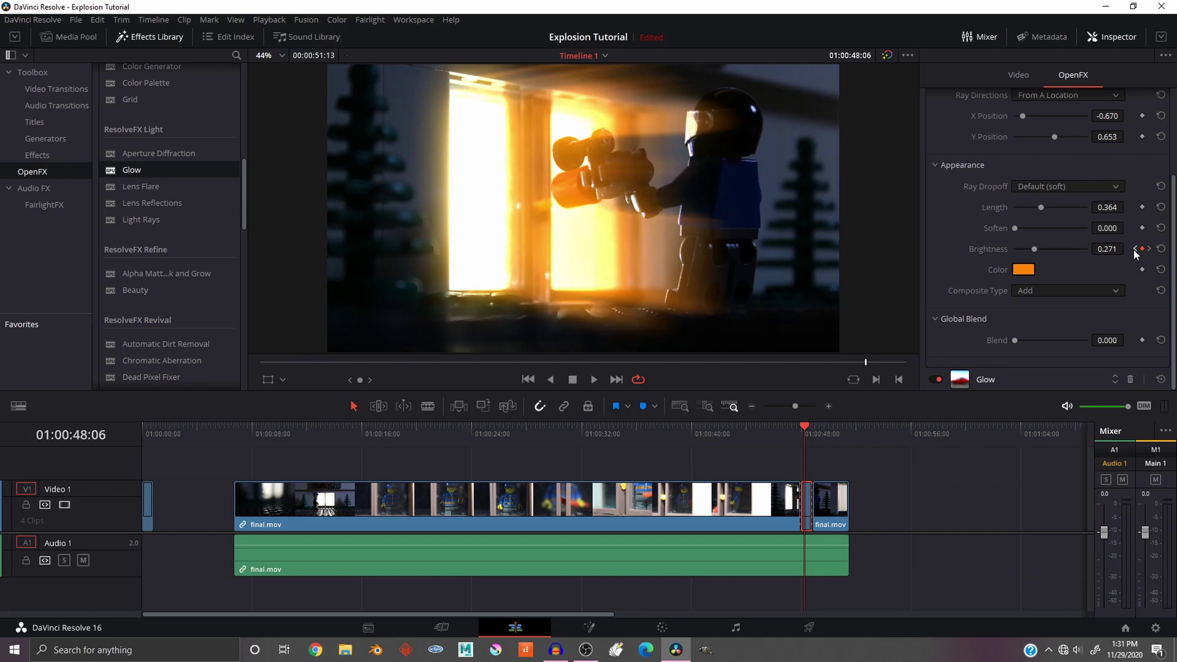
click(1135, 250)
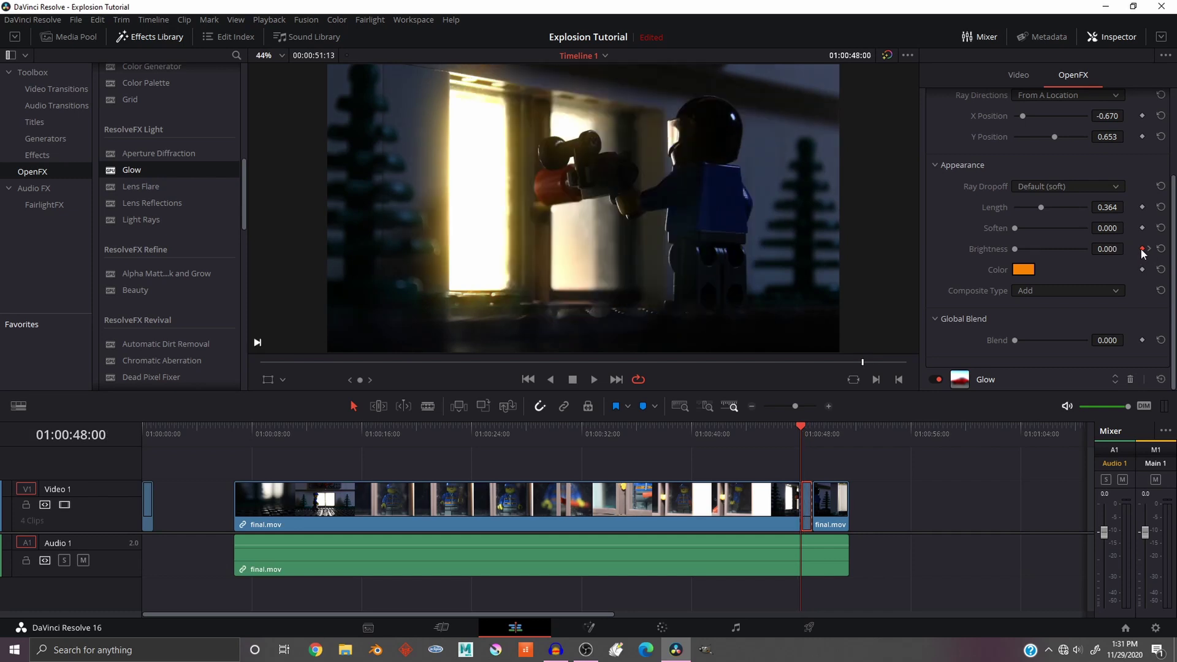
click(1143, 249)
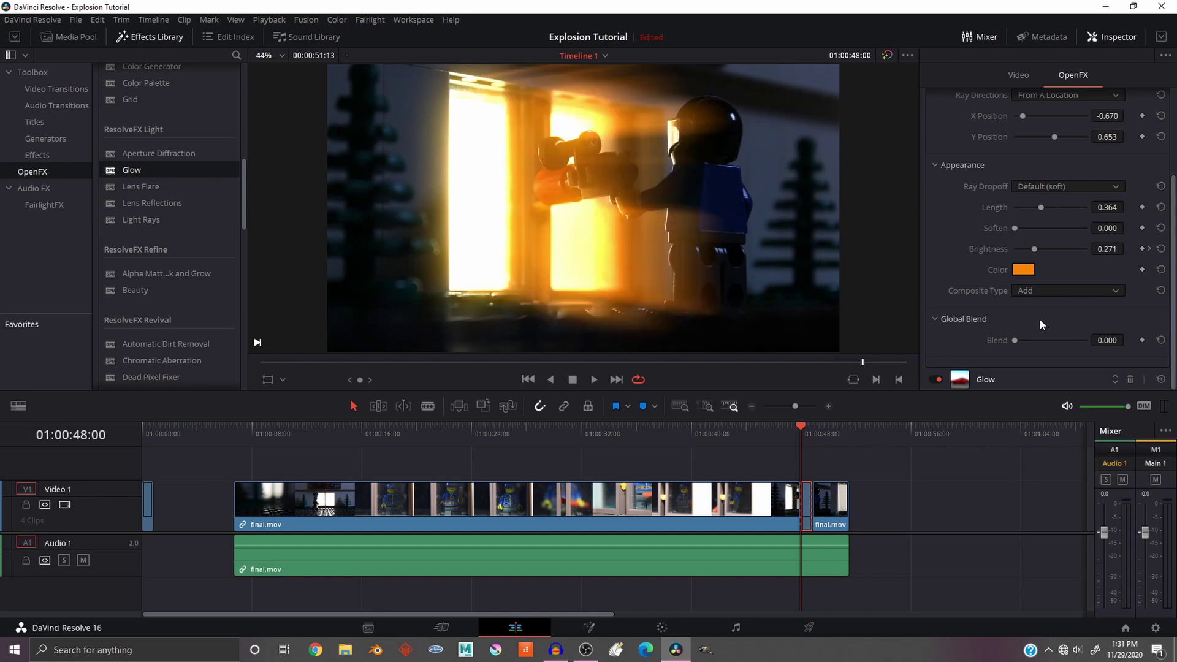
- Keyframe the Light Rays Brightness to 0 at 01:00:48:04
click(1149, 249)
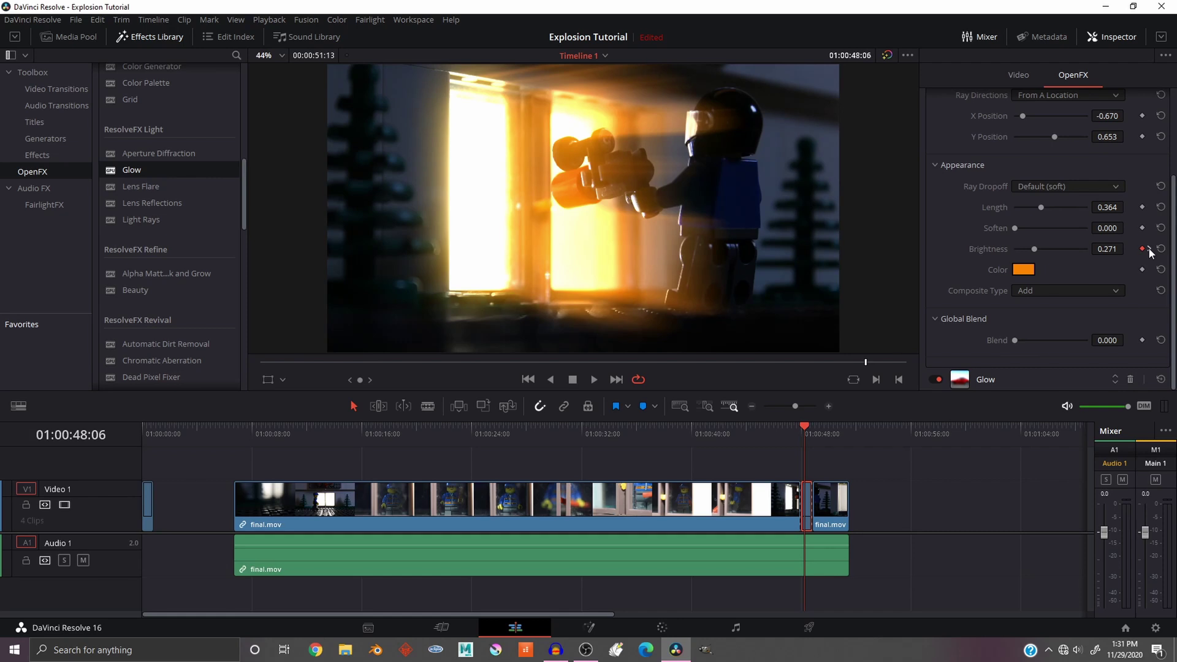
key(Left)
key(Left)
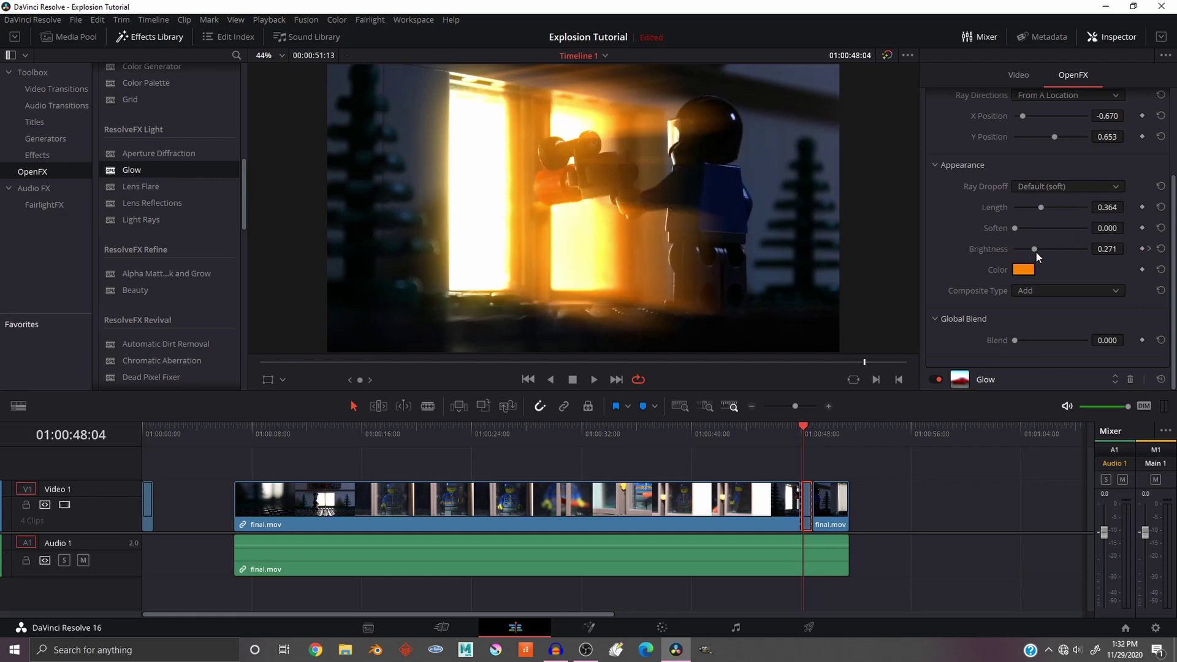
key(Left)
key(Left)
key(Right)
key(Right)
drag(1034, 249, 975, 236)
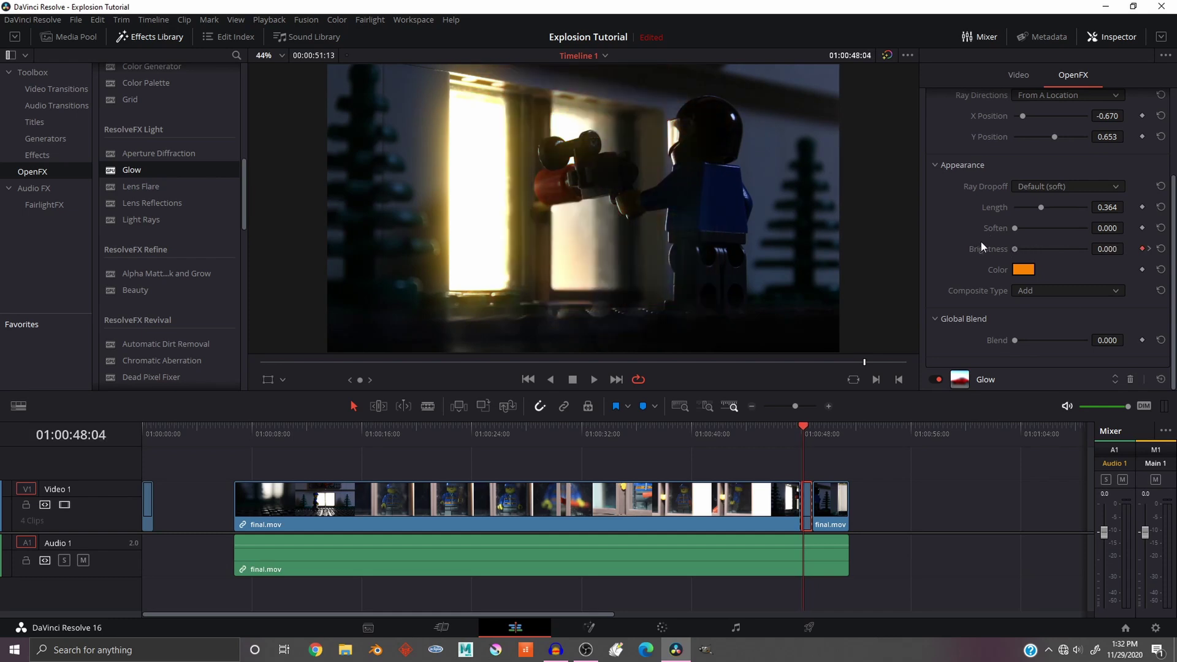
drag(1014, 250, 1015, 250)
- Keyframe Glow Brightness 0 at 48:04 and 0.5 at 48:08, fading to 0 by 48:12
click(990, 378)
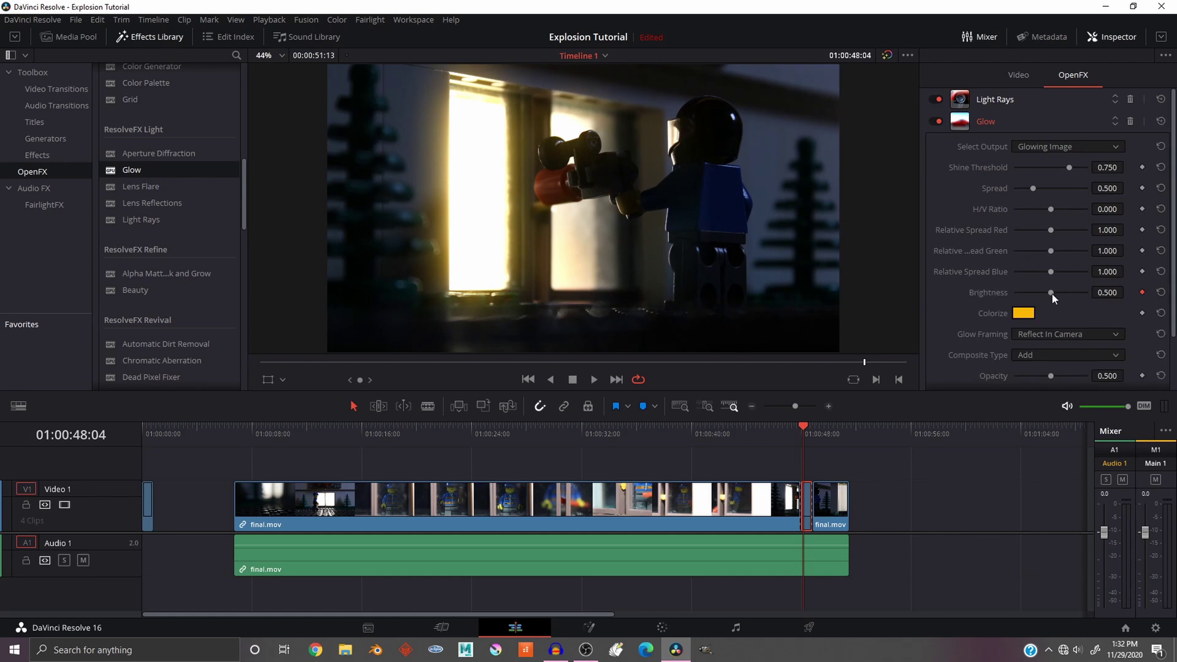
drag(1053, 293, 1005, 294)
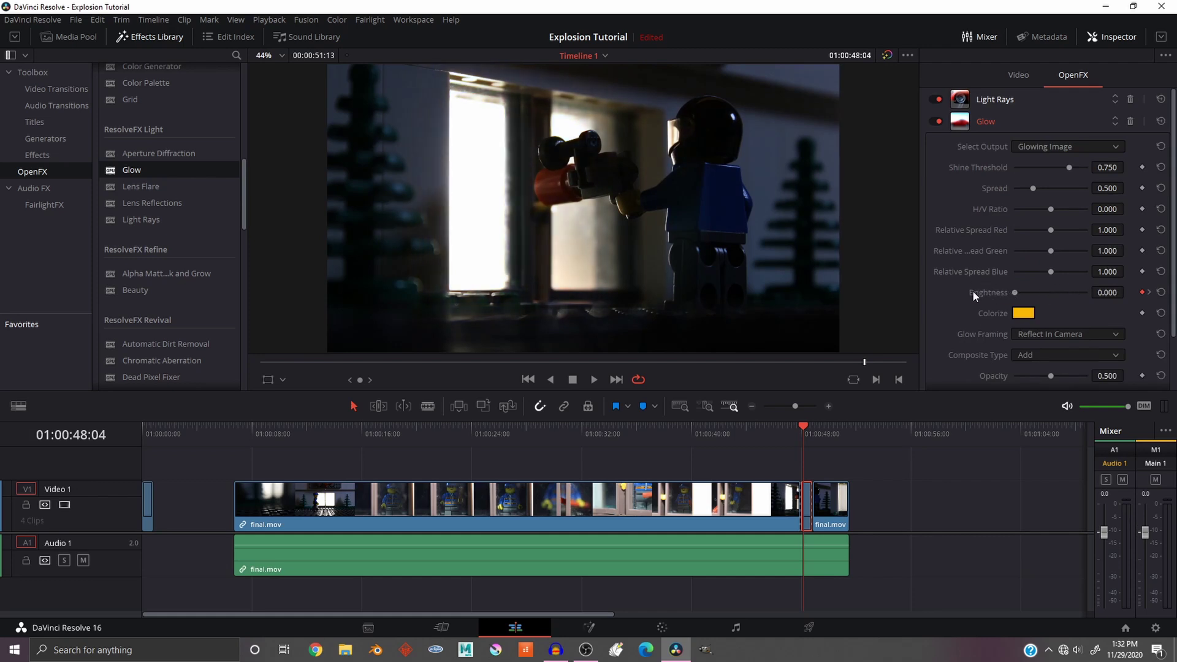
key(Right)
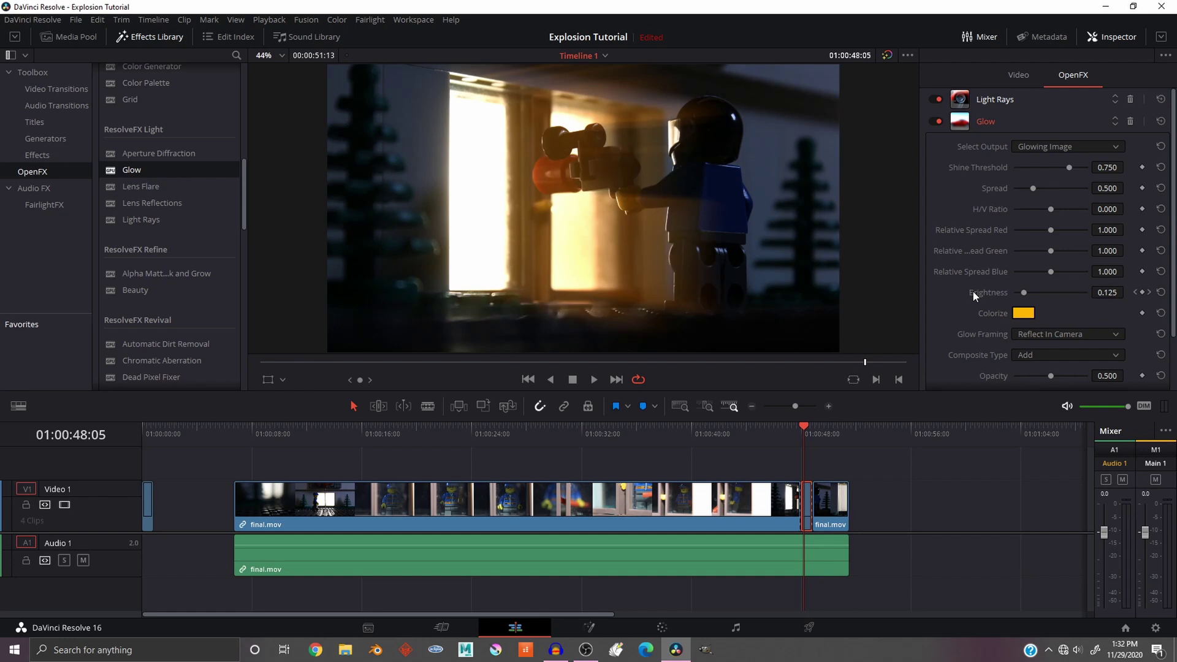
key(Right)
key(Right)
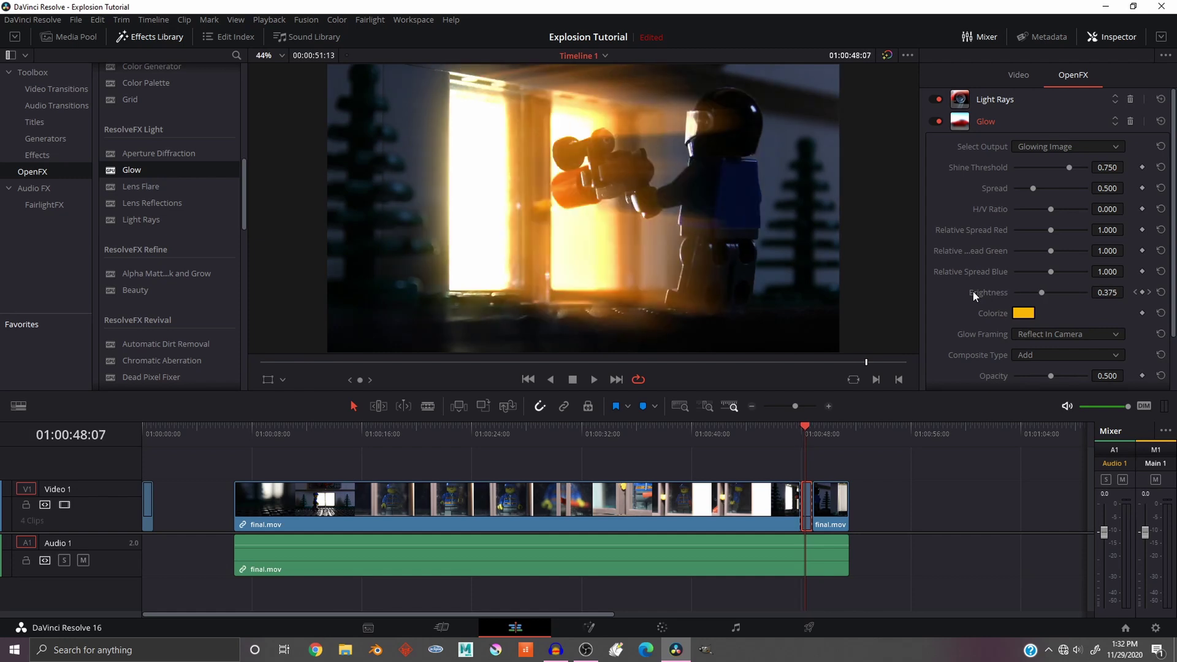
key(Right)
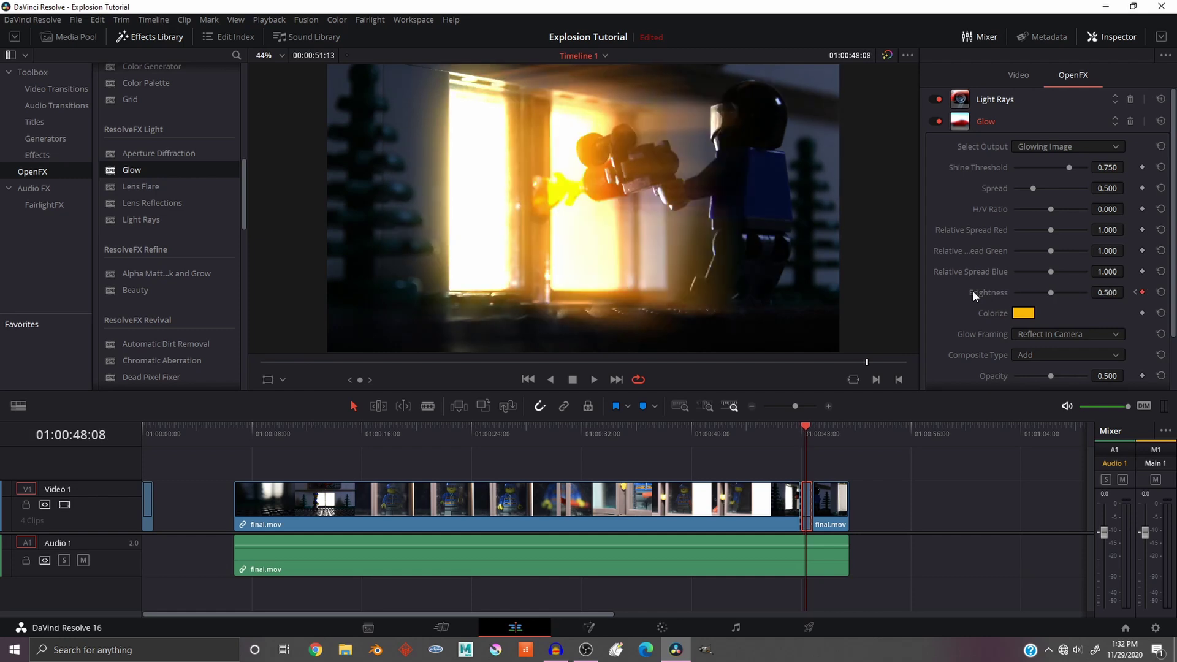
key(Right)
key(Right)
key(Right)
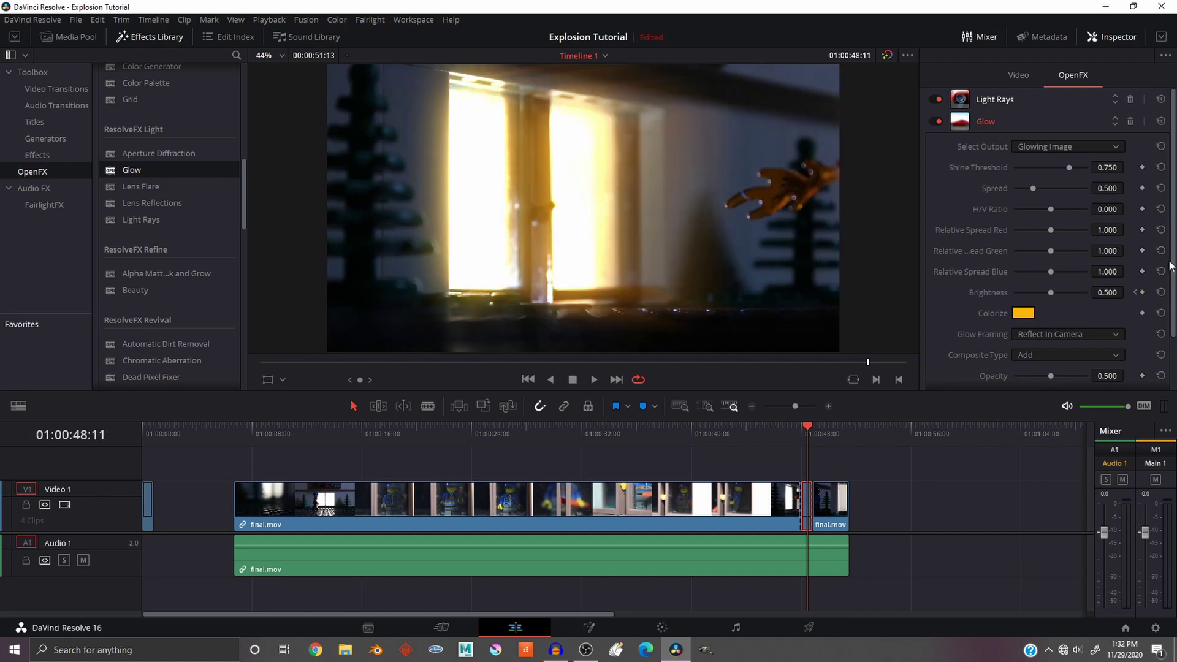
drag(1052, 292, 937, 284)
key(Right)
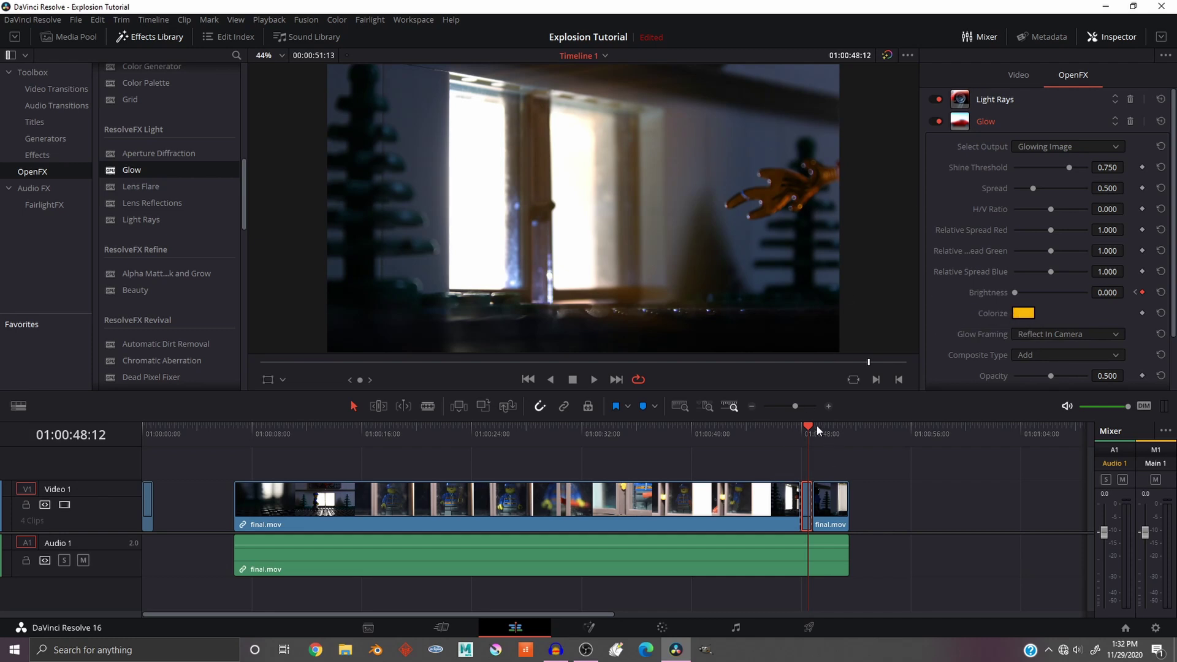
click(801, 431)
key(space)
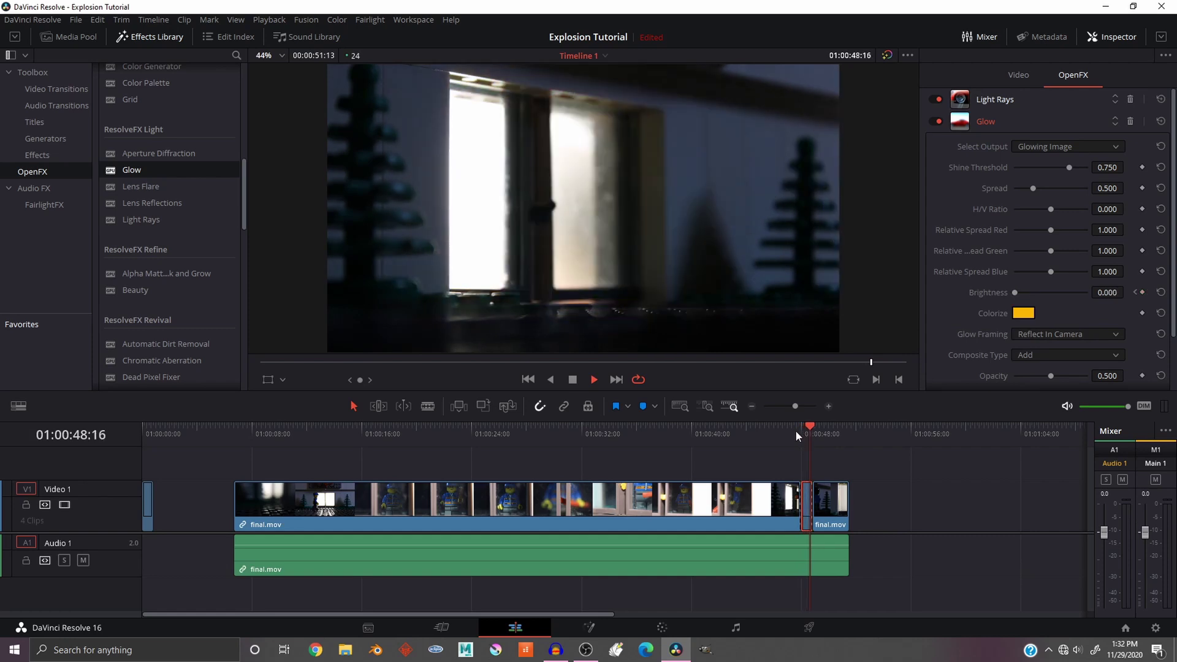
click(781, 430)
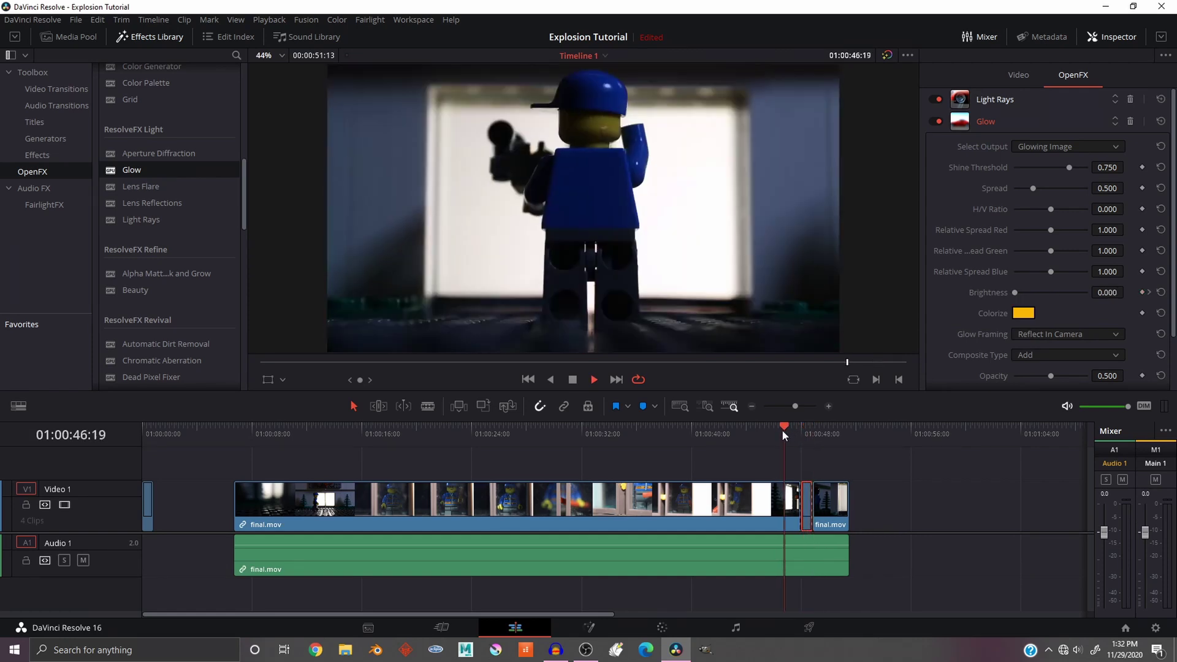
key(space)
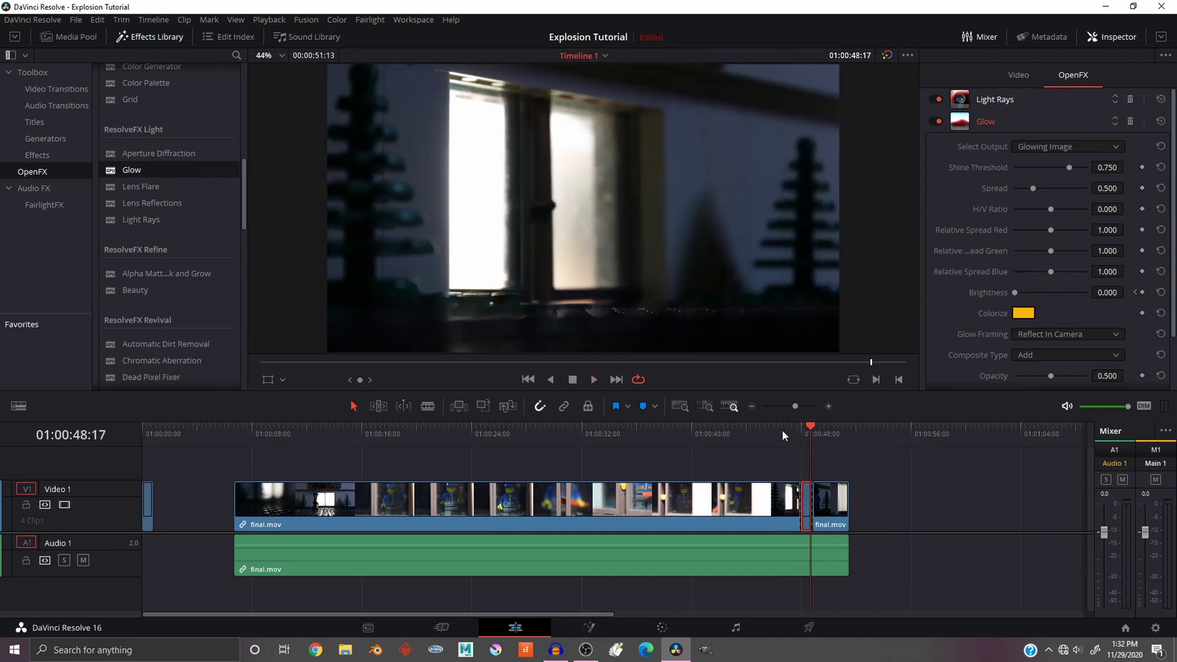
click(793, 430)
key(space)
drag(811, 433, 83, 440)
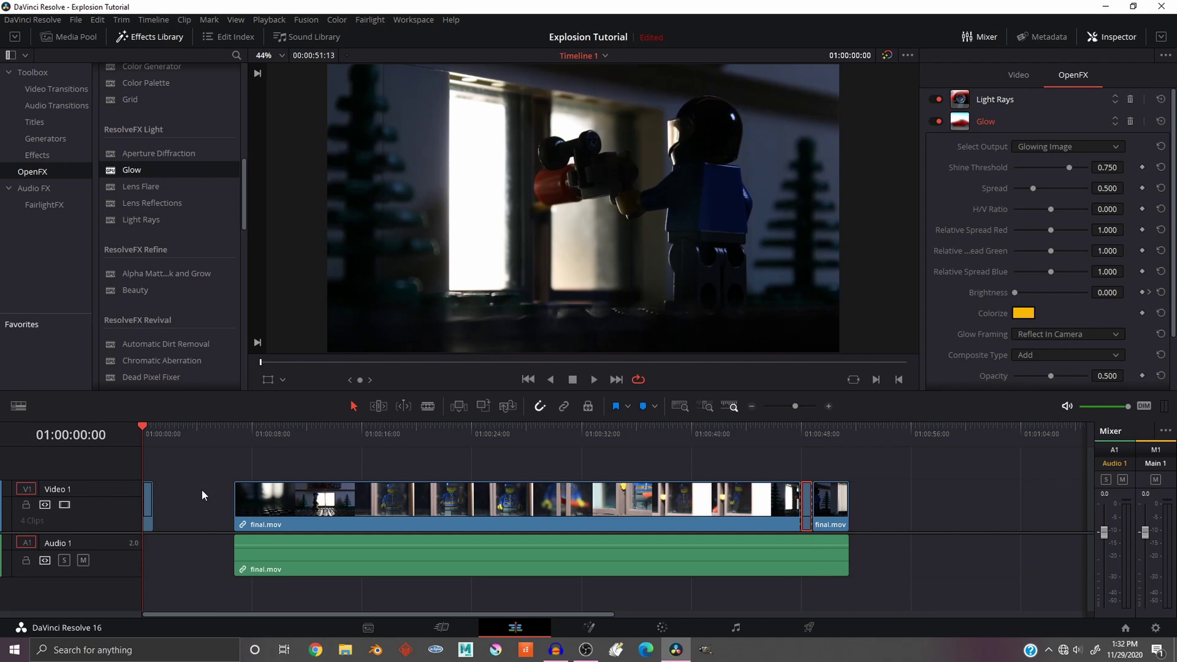
key(space)
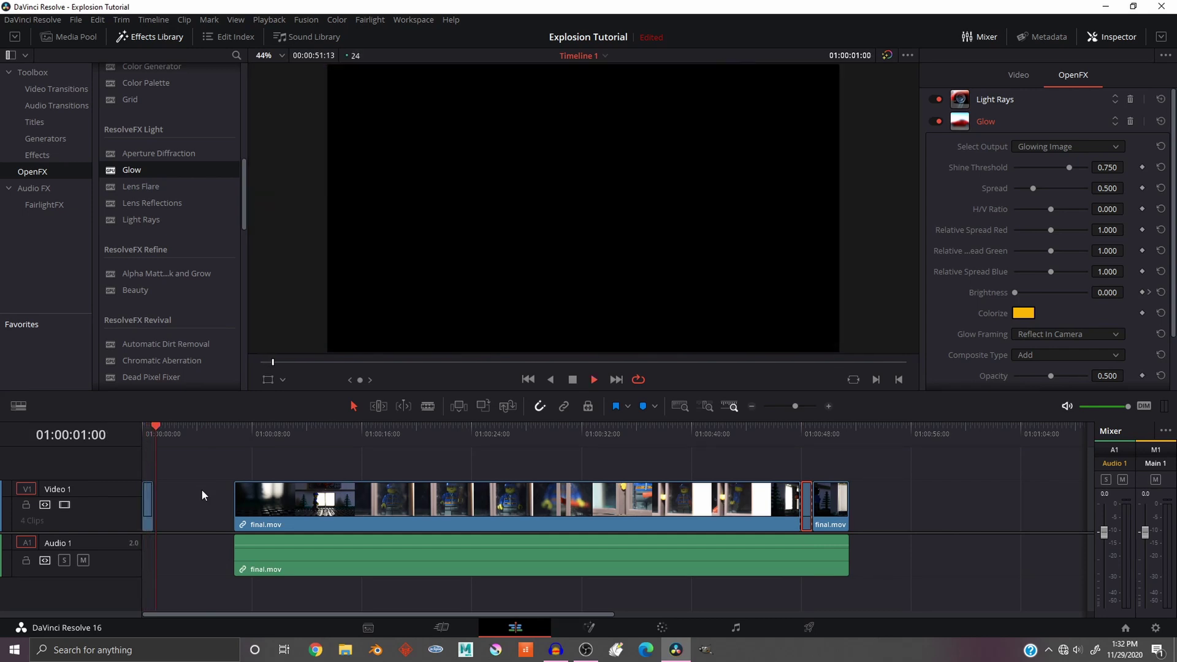
drag(165, 424, 115, 421)
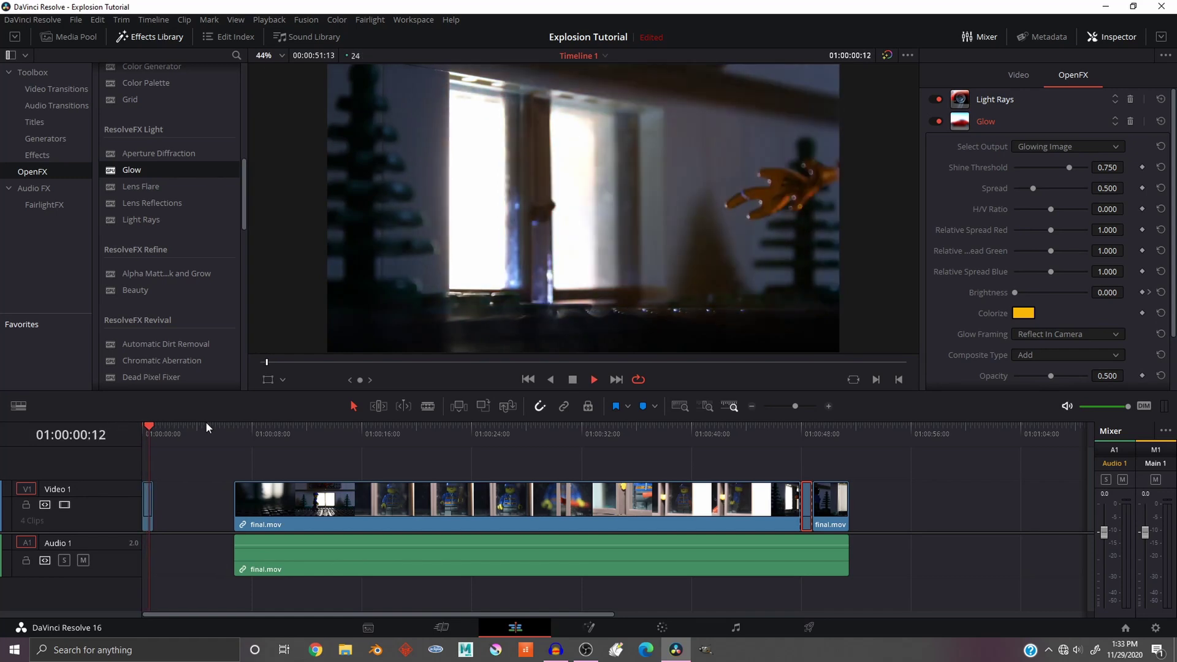
click(797, 424)
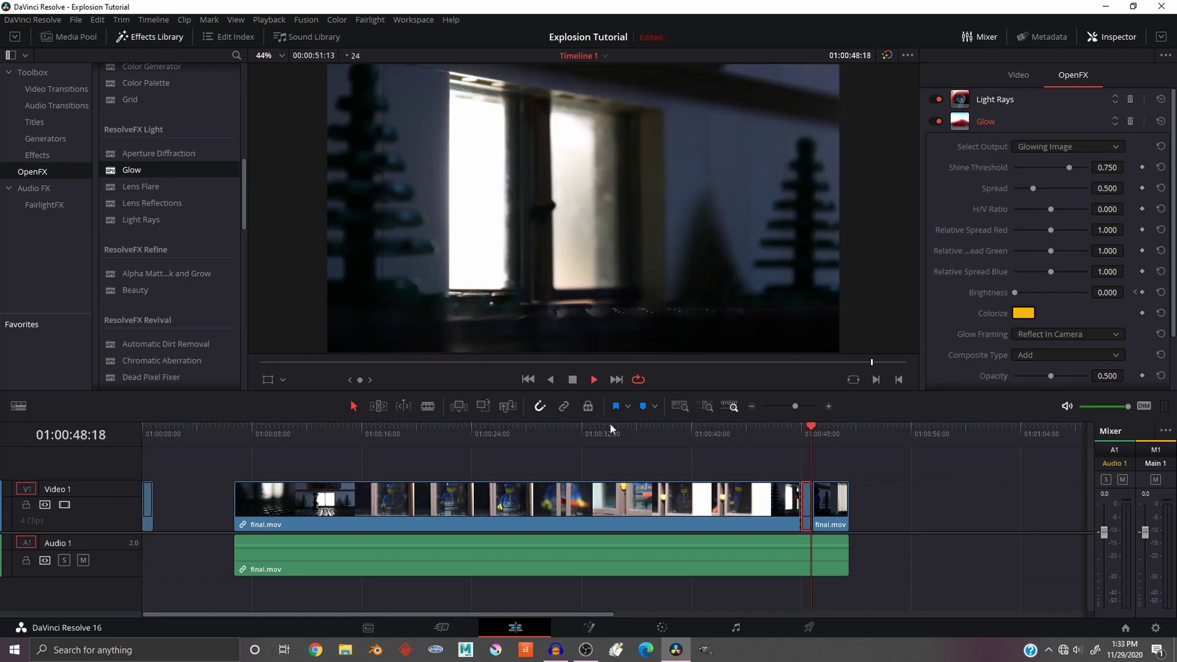
click(151, 429)
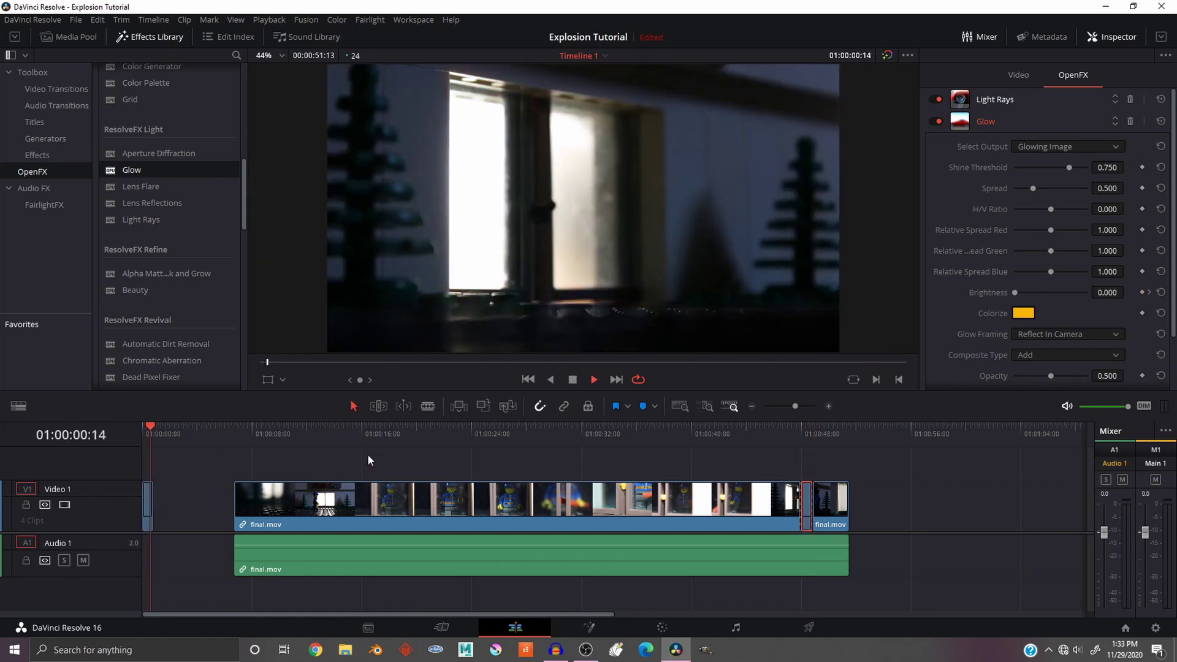
click(799, 426)
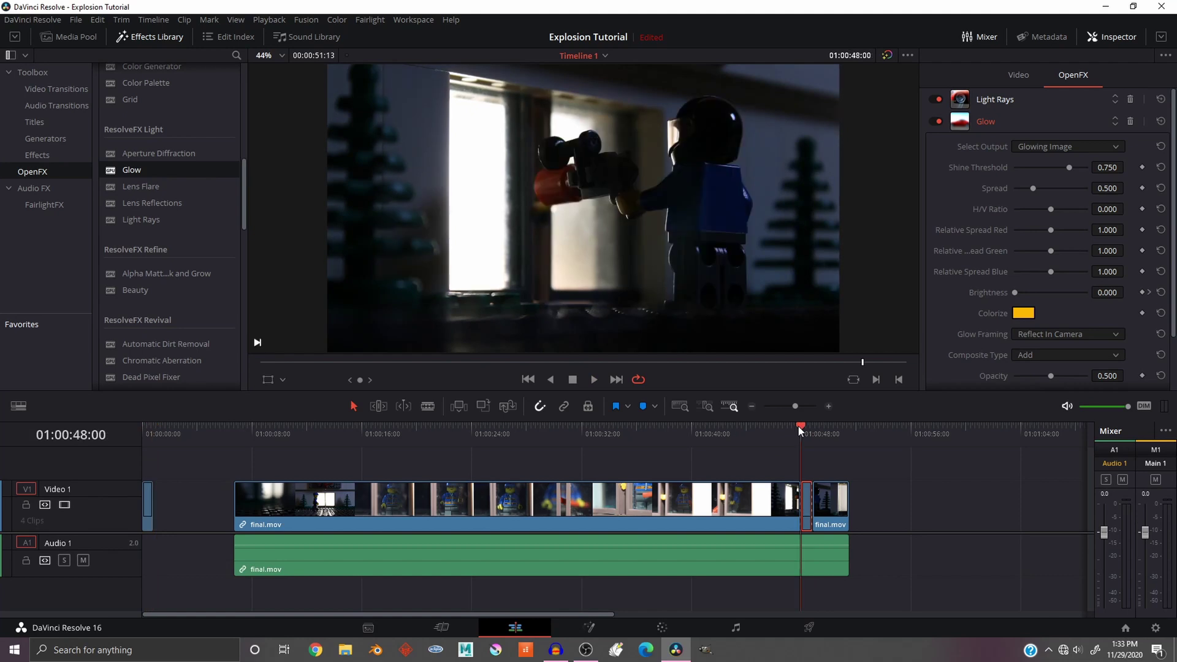
scroll(195, 183, down, 10)
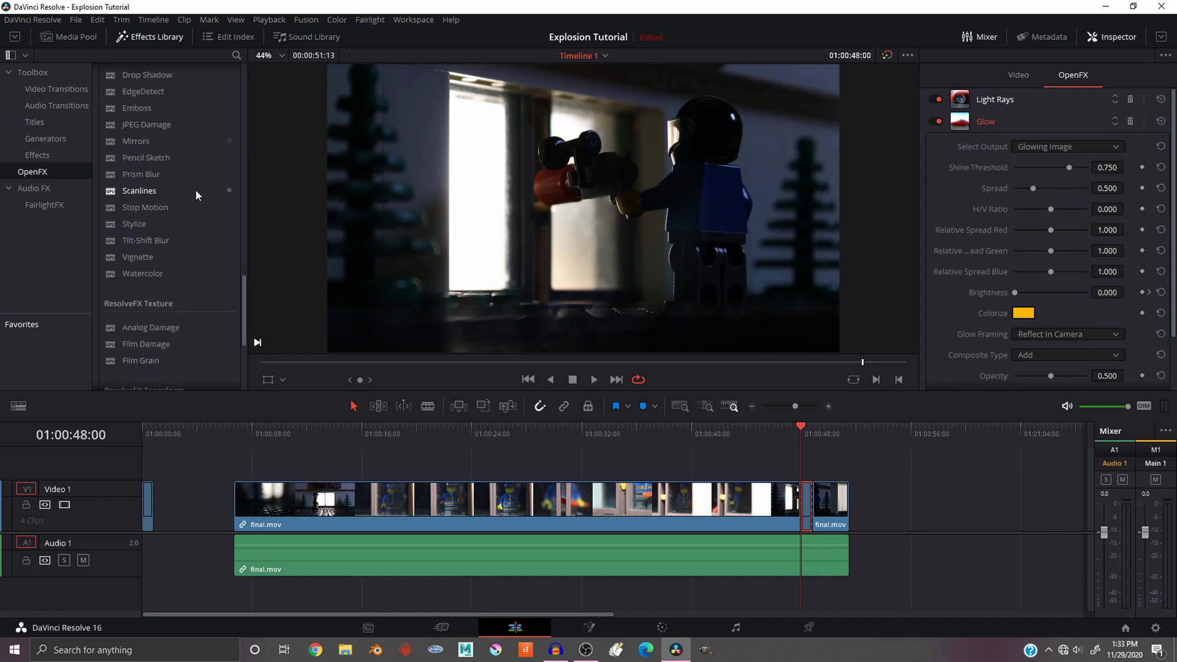